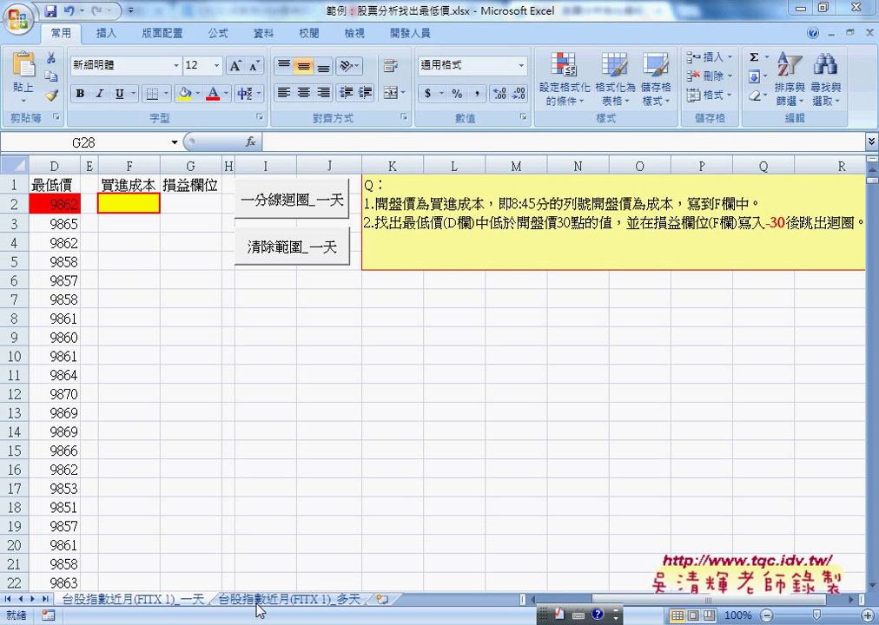
Compare the 多天 and 一天 sheets, ending back on the 一天 sheet.
{"action": "left_click", "coordinate": [280, 611]}
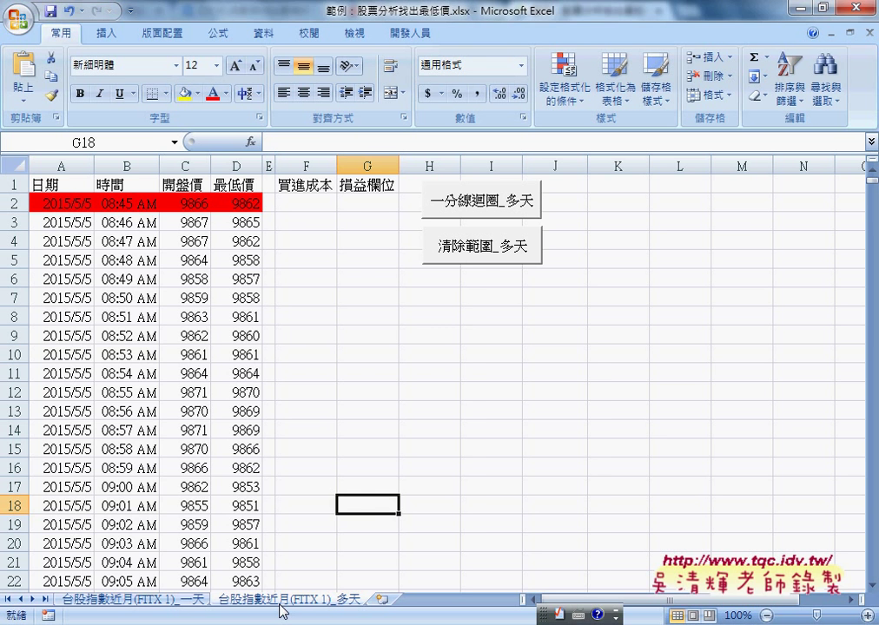
{"action": "left_click", "coordinate": [174, 609]}
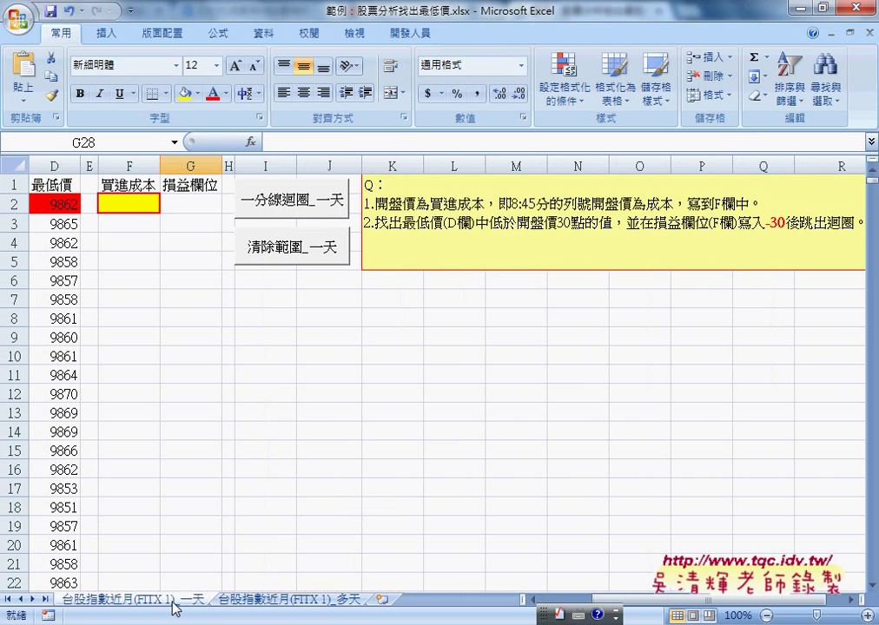
{"action": "left_click", "coordinate": [269, 599]}
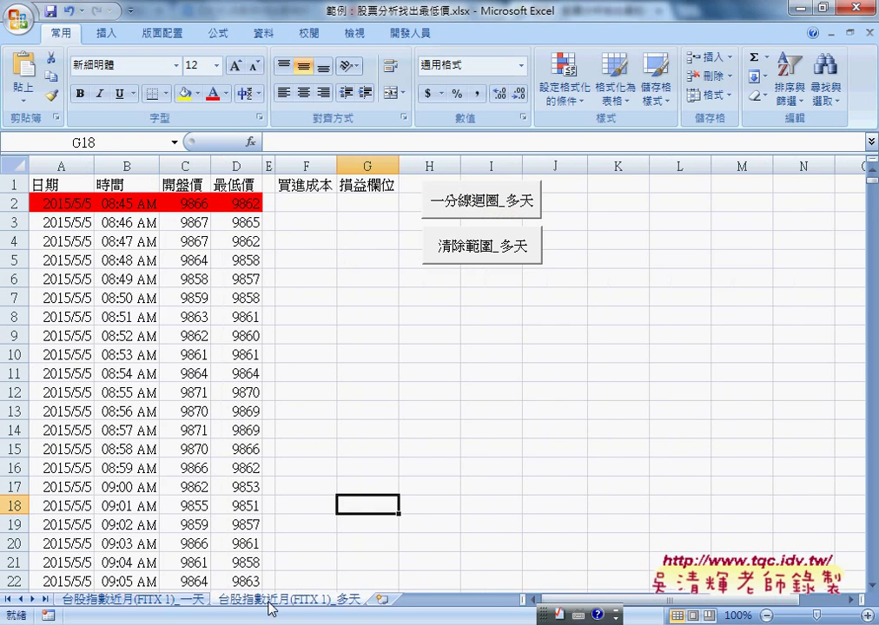
{"action": "left_click", "coordinate": [161, 605]}
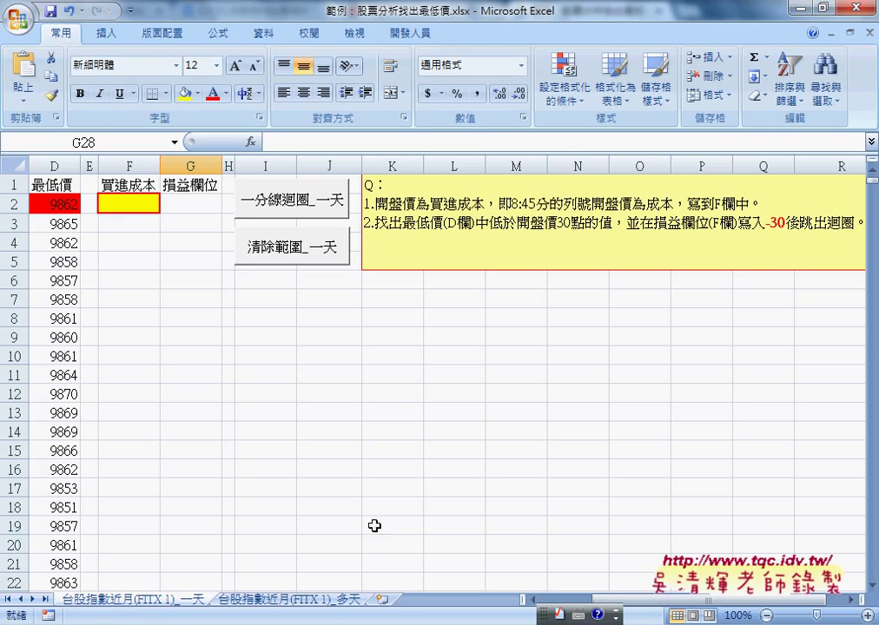
Review the task note and row 2: 08:45 time in B2, opening 9866 in C2, low column D.
{"action": "left_click", "coordinate": [397, 203]}
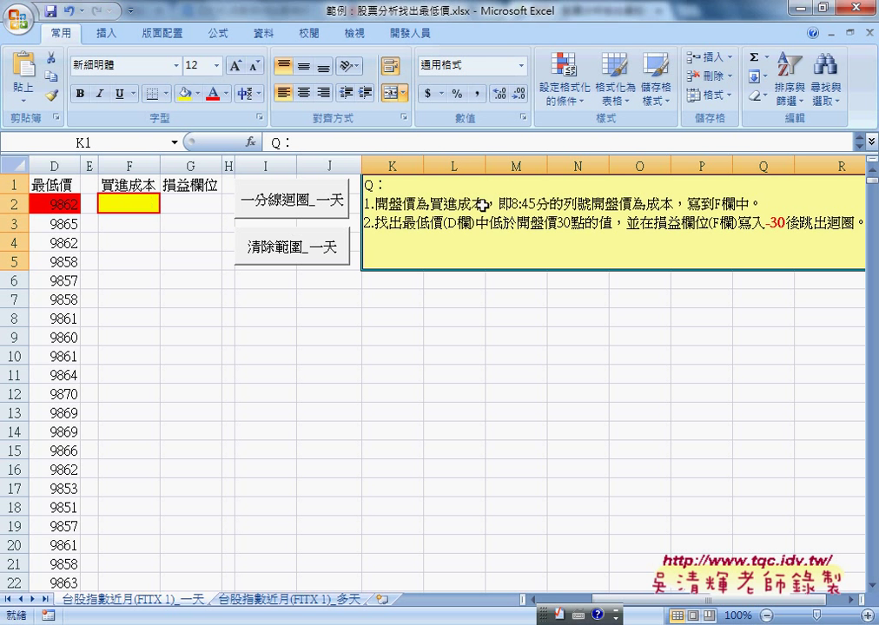
{"action": "left_click_drag", "start_coordinate": [660, 599], "coordinate": [581, 605]}
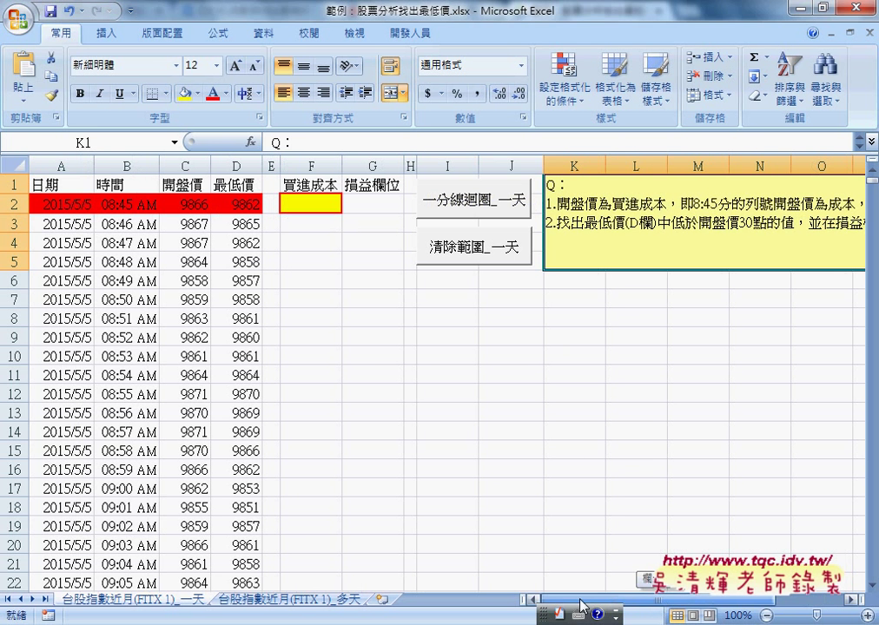
{"action": "left_click", "coordinate": [125, 204]}
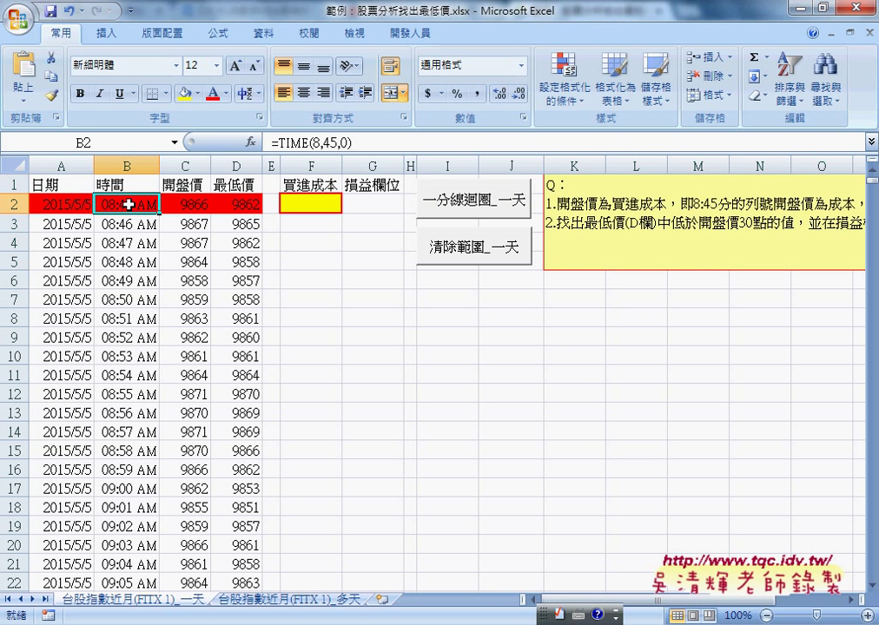
{"action": "left_click", "coordinate": [186, 205]}
{"action": "left_click", "coordinate": [313, 204]}
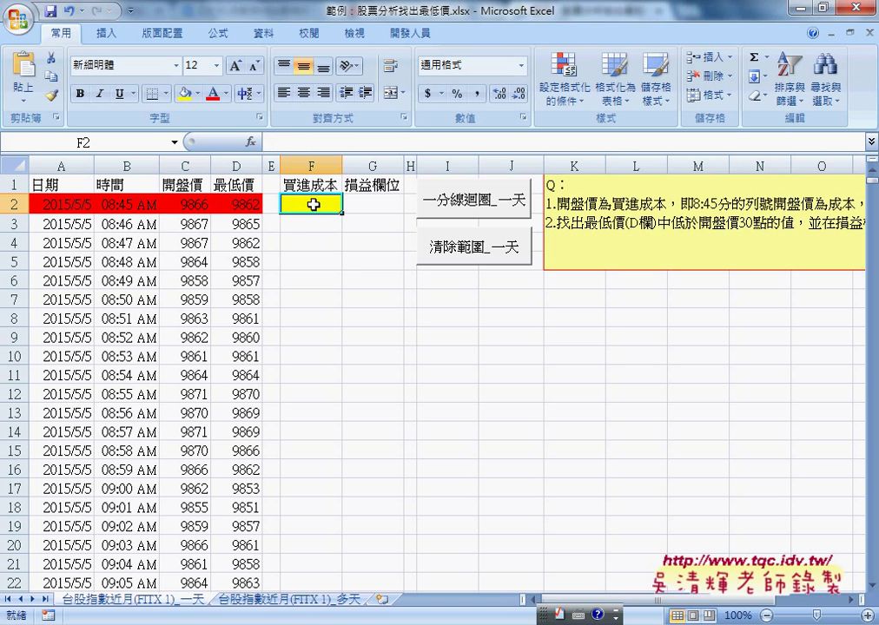
{"action": "left_click", "coordinate": [186, 204]}
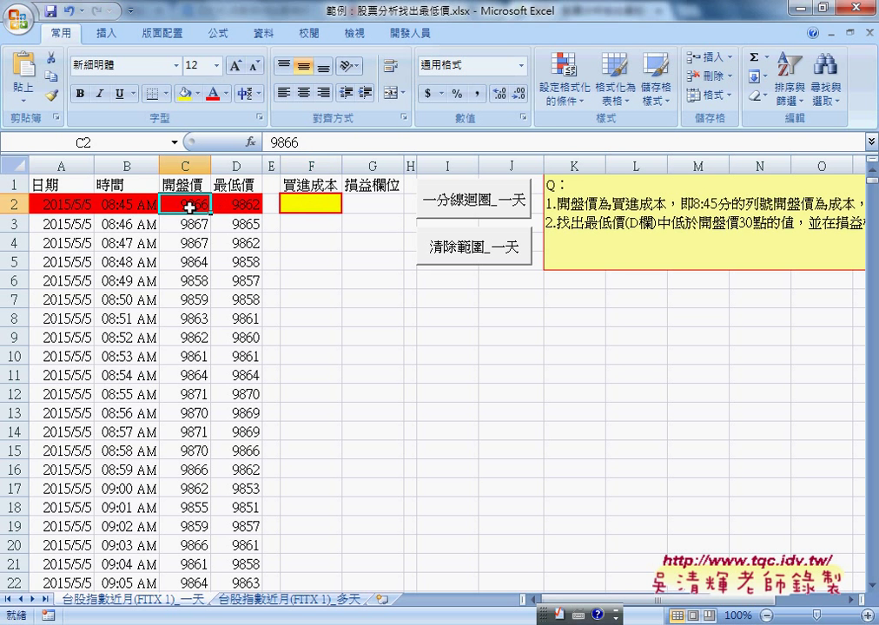
{"action": "left_click", "coordinate": [313, 205]}
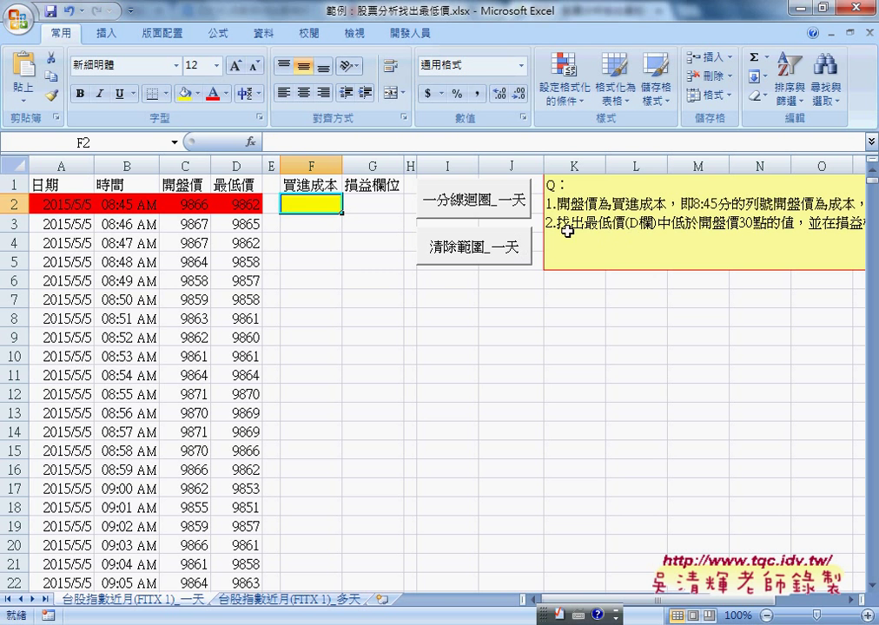
{"action": "left_click", "coordinate": [235, 167]}
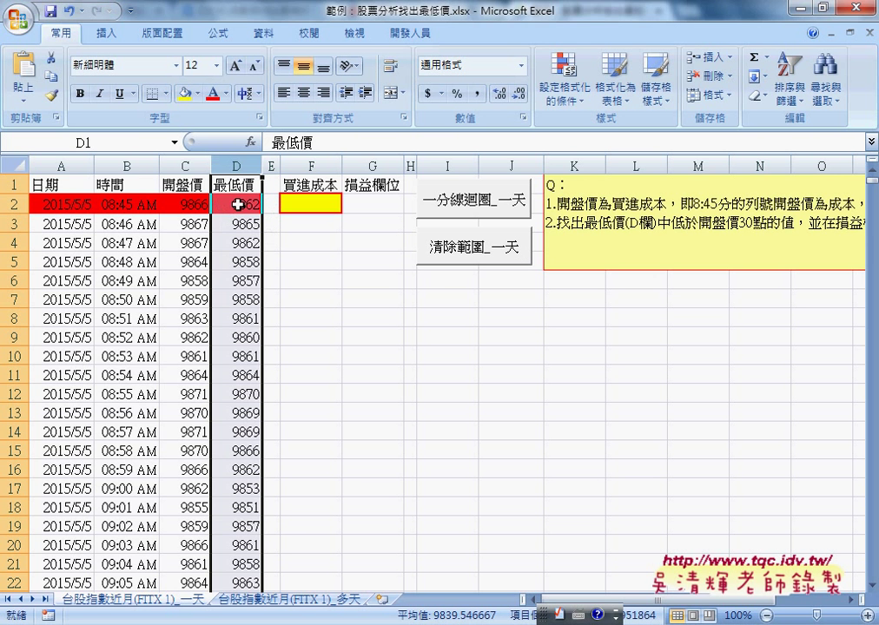
{"action": "left_click", "coordinate": [304, 206]}
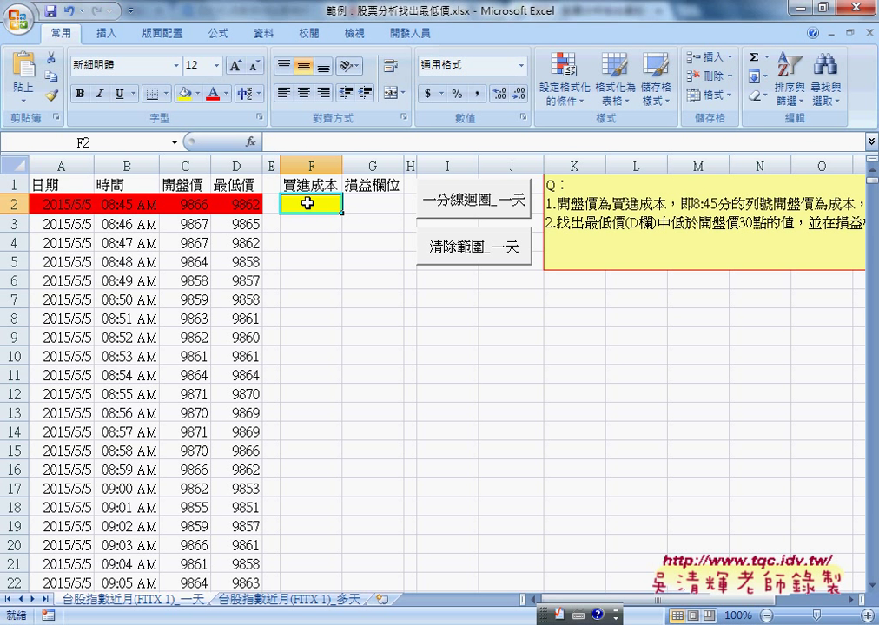
Enter -30 in G30, next to the yellow low price 9834 in D30.
{"action": "scroll", "coordinate": [240, 506], "scroll_direction": "down", "scroll_amount": 3}
{"action": "scroll", "coordinate": [239, 510], "scroll_direction": "down", "scroll_amount": 1}
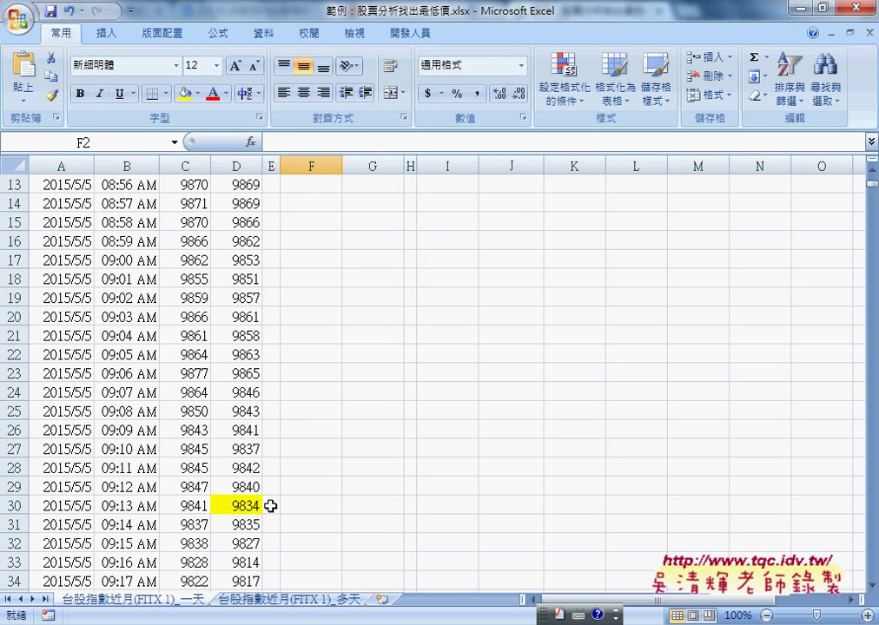
{"action": "left_click", "coordinate": [250, 506]}
{"action": "left_click", "coordinate": [385, 506]}
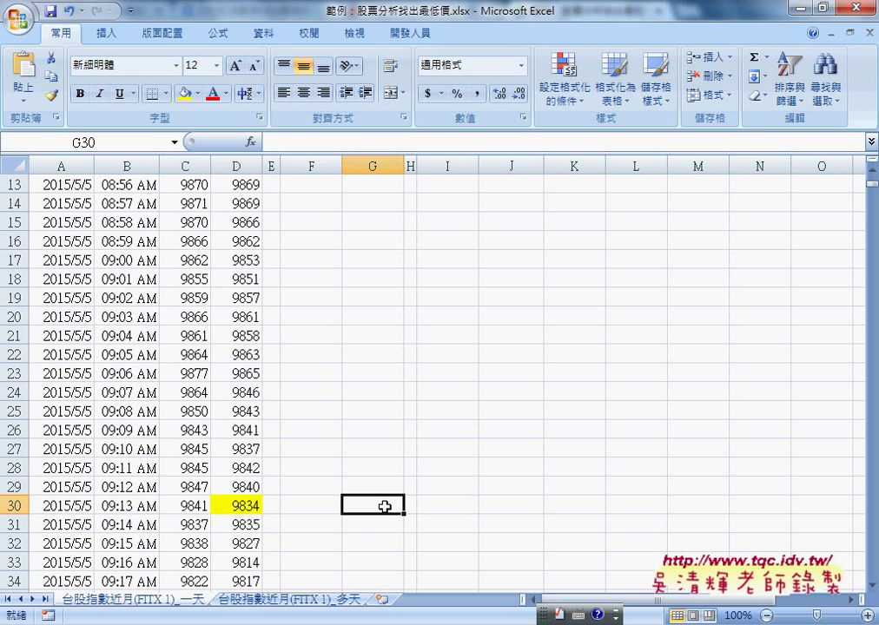
{"action": "type", "text": "-30"}
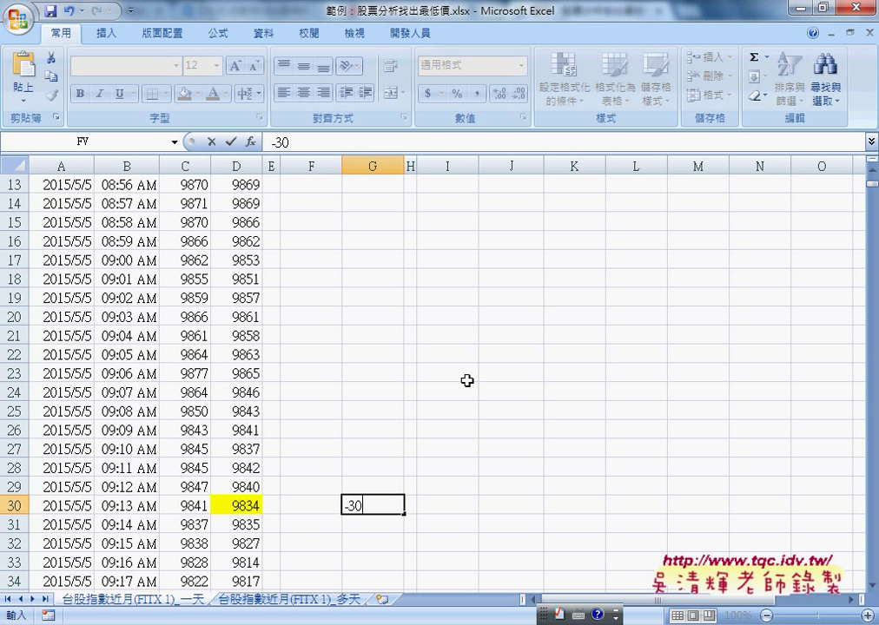
{"action": "scroll", "coordinate": [481, 341], "scroll_direction": "up", "scroll_amount": 3}
{"action": "scroll", "coordinate": [481, 342], "scroll_direction": "up", "scroll_amount": 1}
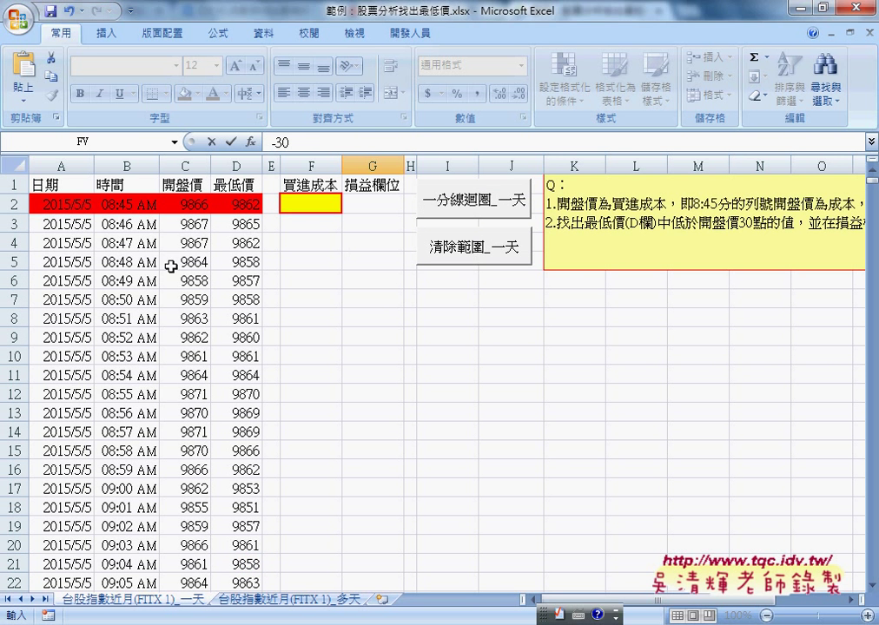
{"action": "left_click", "coordinate": [76, 202]}
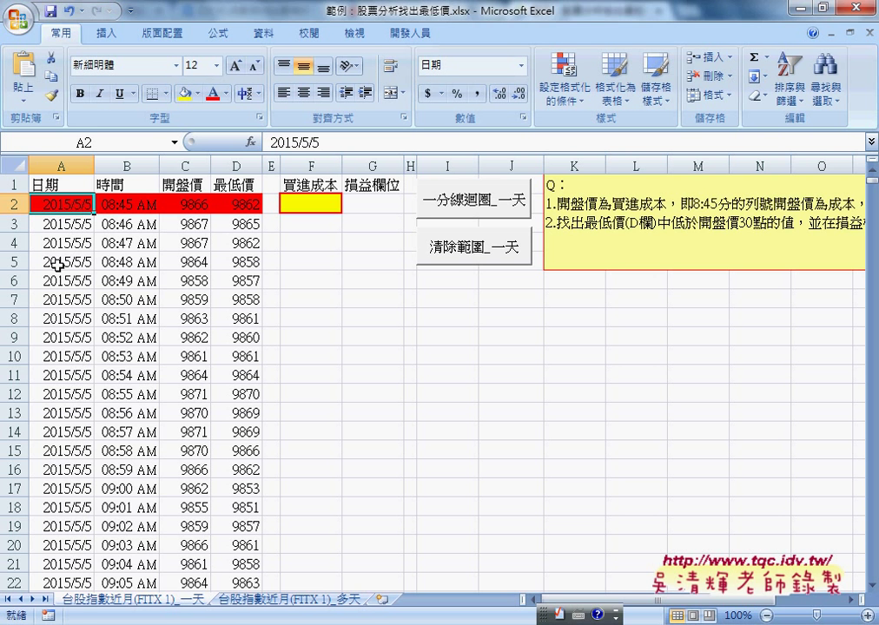
{"action": "key", "text": "ctrl+Down"}
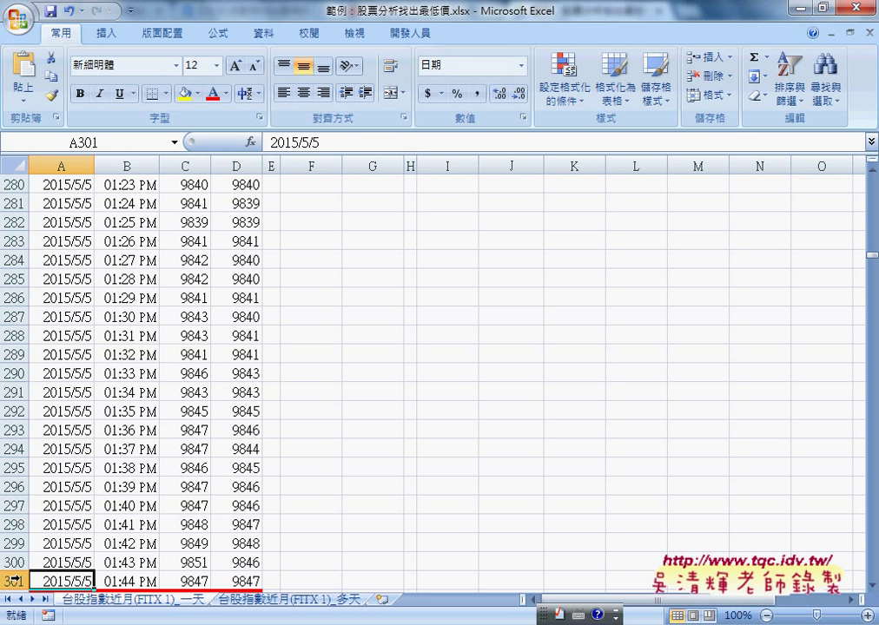
{"action": "left_click", "coordinate": [149, 581]}
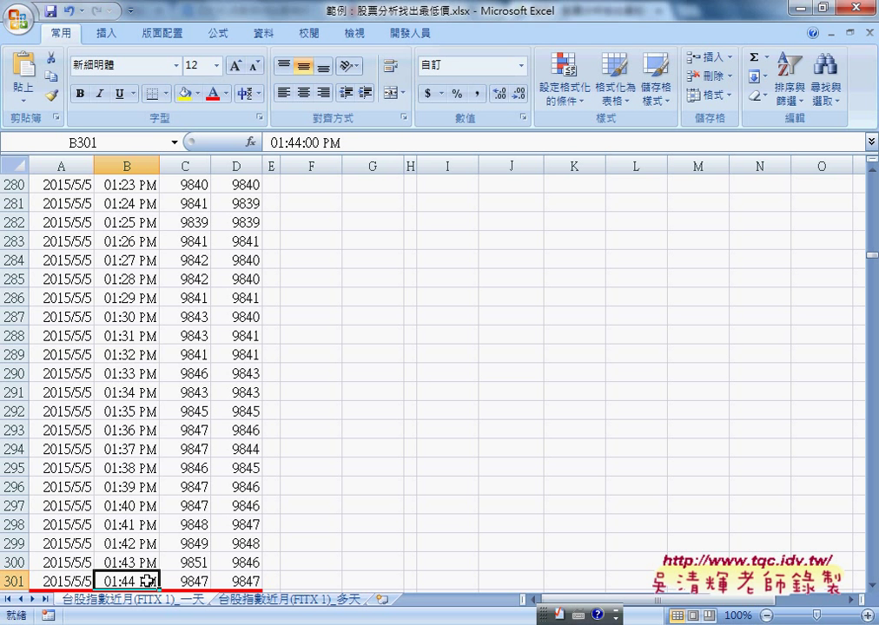
{"action": "scroll", "coordinate": [147, 580], "scroll_direction": "down", "scroll_amount": 1}
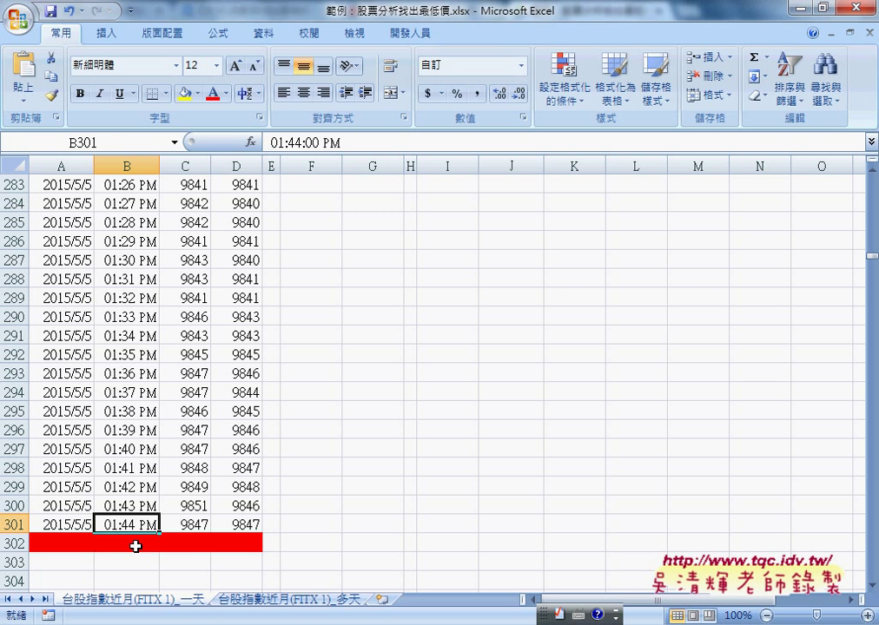
{"action": "scroll", "coordinate": [137, 546], "scroll_direction": "up", "scroll_amount": 1}
{"action": "scroll", "coordinate": [137, 546], "scroll_direction": "up", "scroll_amount": 13}
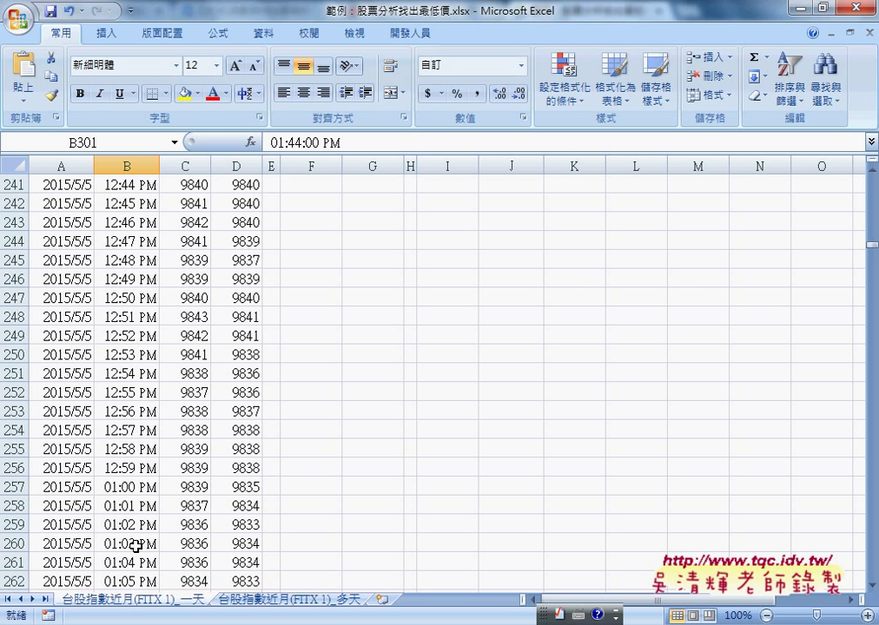
{"action": "scroll", "coordinate": [136, 545], "scroll_direction": "up", "scroll_amount": 7}
{"action": "scroll", "coordinate": [136, 545], "scroll_direction": "up", "scroll_amount": 18}
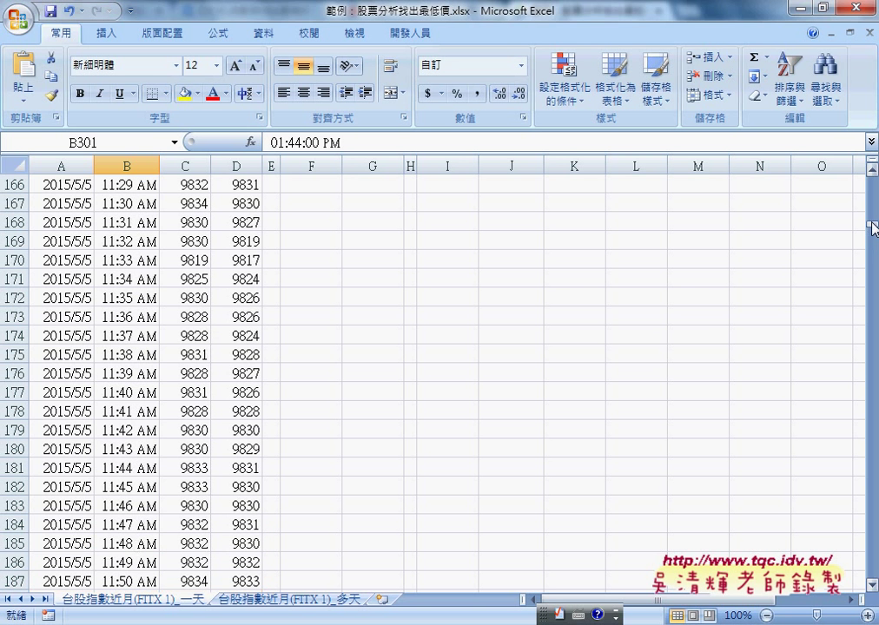
{"action": "left_click_drag", "start_coordinate": [870, 225], "coordinate": [874, 176]}
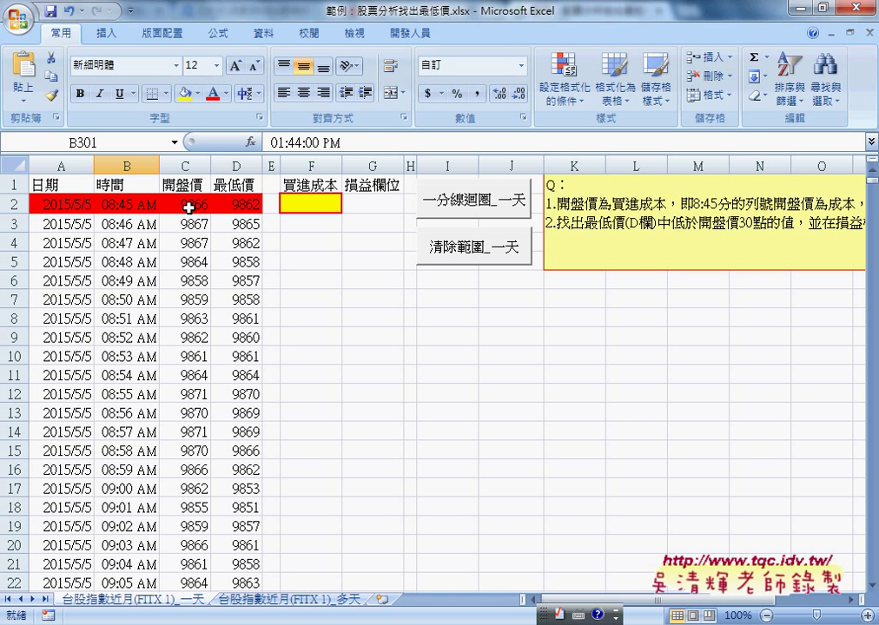
{"action": "left_click", "coordinate": [183, 203]}
{"action": "left_click", "coordinate": [294, 207]}
{"action": "left_click", "coordinate": [237, 203]}
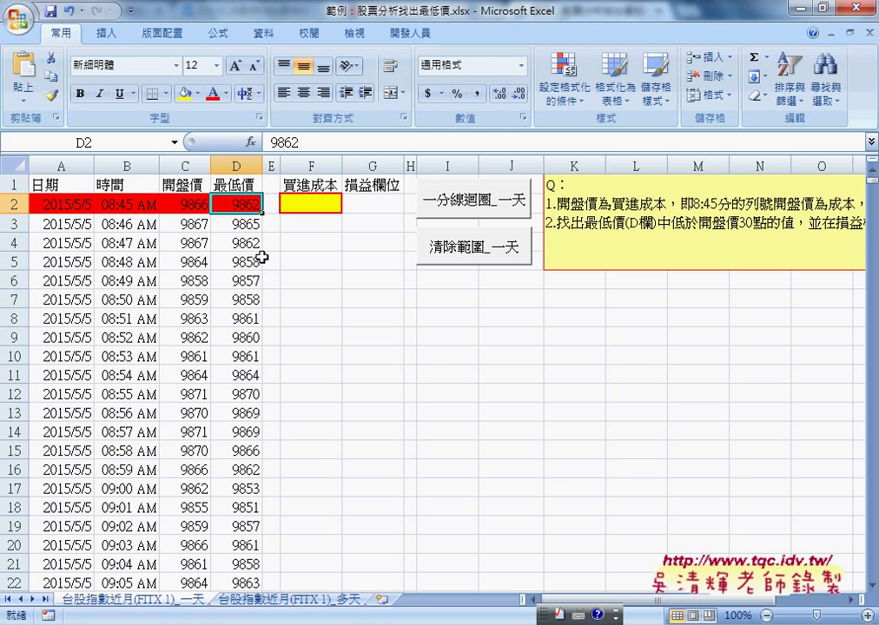
{"action": "left_click", "coordinate": [372, 165]}
{"action": "scroll", "coordinate": [354, 429], "scroll_direction": "down", "scroll_amount": 3}
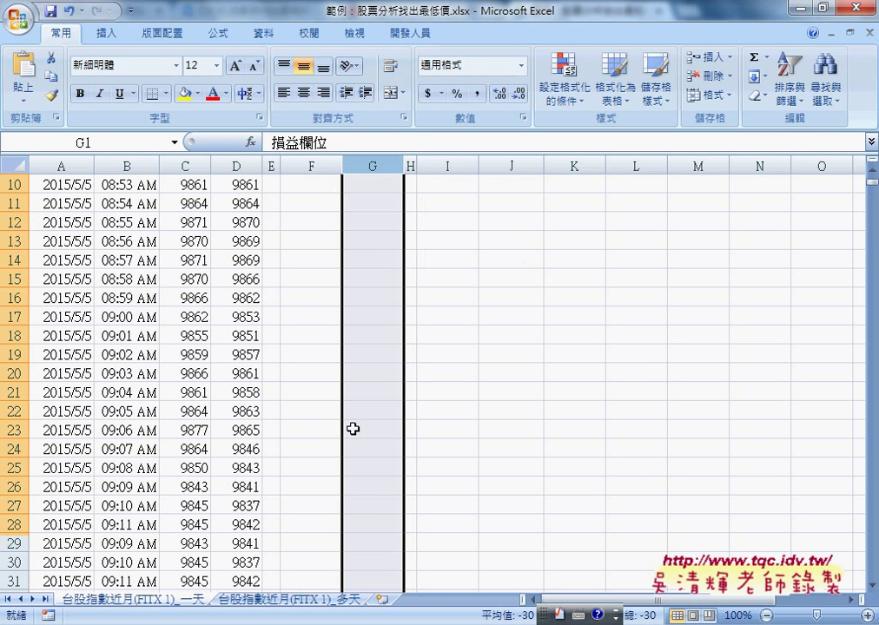
{"action": "scroll", "coordinate": [357, 447], "scroll_direction": "down", "scroll_amount": 2}
{"action": "left_click", "coordinate": [381, 454]}
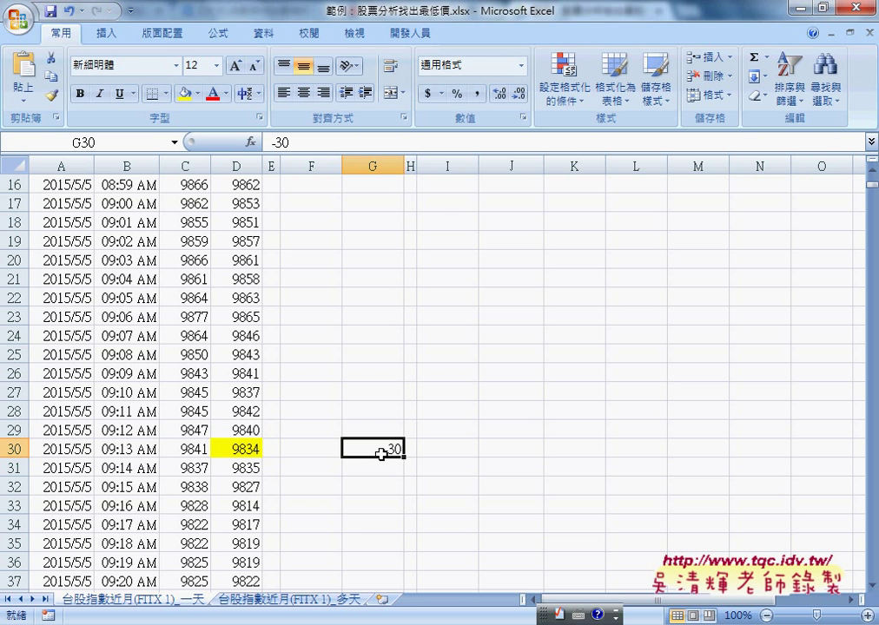
{"action": "scroll", "coordinate": [380, 454], "scroll_direction": "up", "scroll_amount": 4}
{"action": "scroll", "coordinate": [380, 453], "scroll_direction": "up", "scroll_amount": 1}
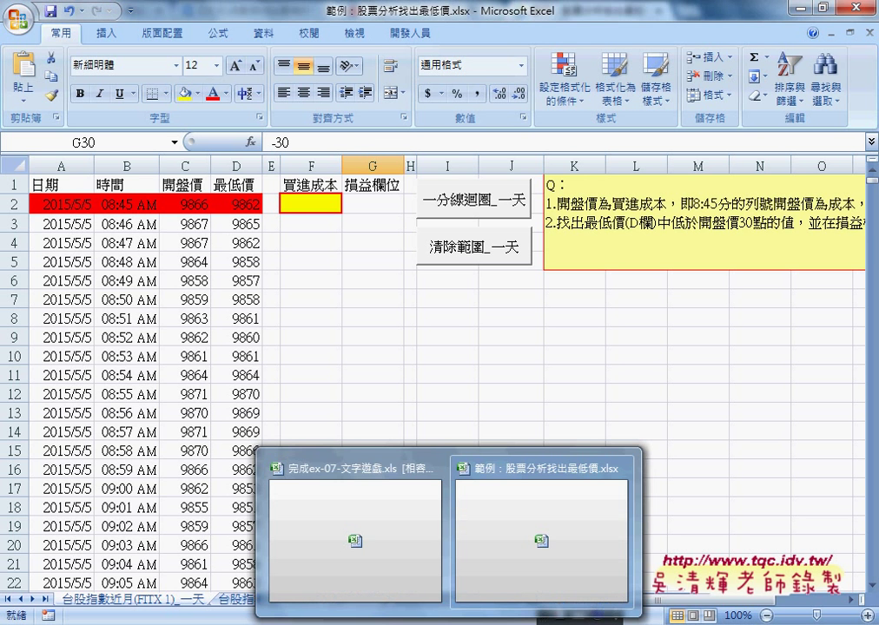
{"action": "left_click", "coordinate": [344, 372]}
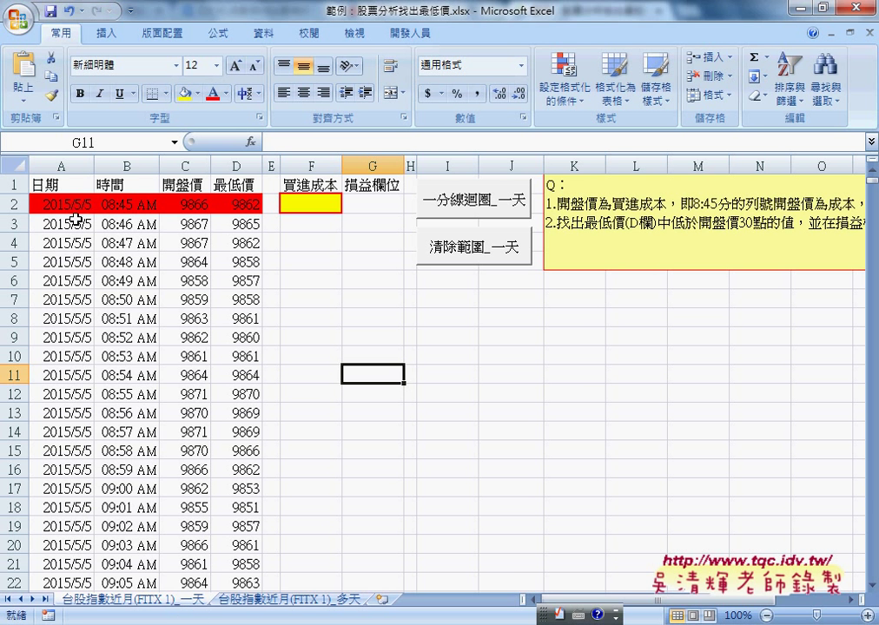
{"action": "left_click", "coordinate": [313, 599]}
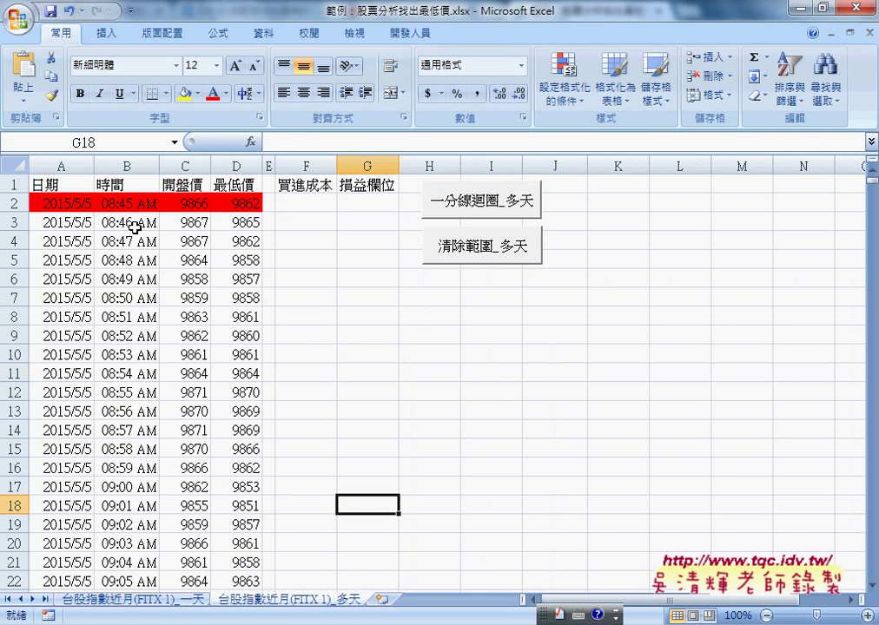
{"action": "left_click", "coordinate": [80, 204]}
{"action": "scroll", "coordinate": [91, 330], "scroll_direction": "down", "scroll_amount": 4}
{"action": "scroll", "coordinate": [90, 330], "scroll_direction": "down", "scroll_amount": 5}
{"action": "scroll", "coordinate": [90, 328], "scroll_direction": "down", "scroll_amount": 9}
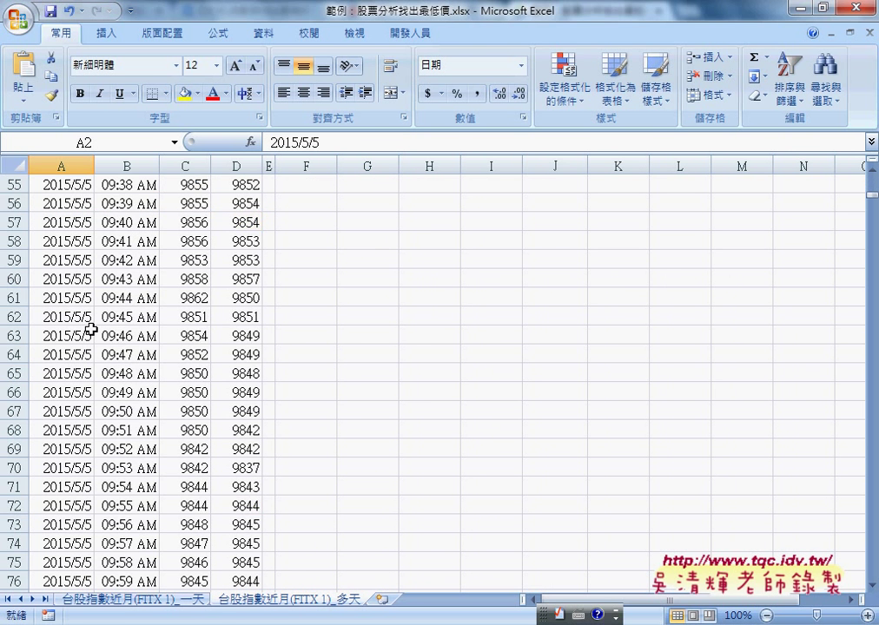
{"action": "scroll", "coordinate": [90, 328], "scroll_direction": "down", "scroll_amount": 5}
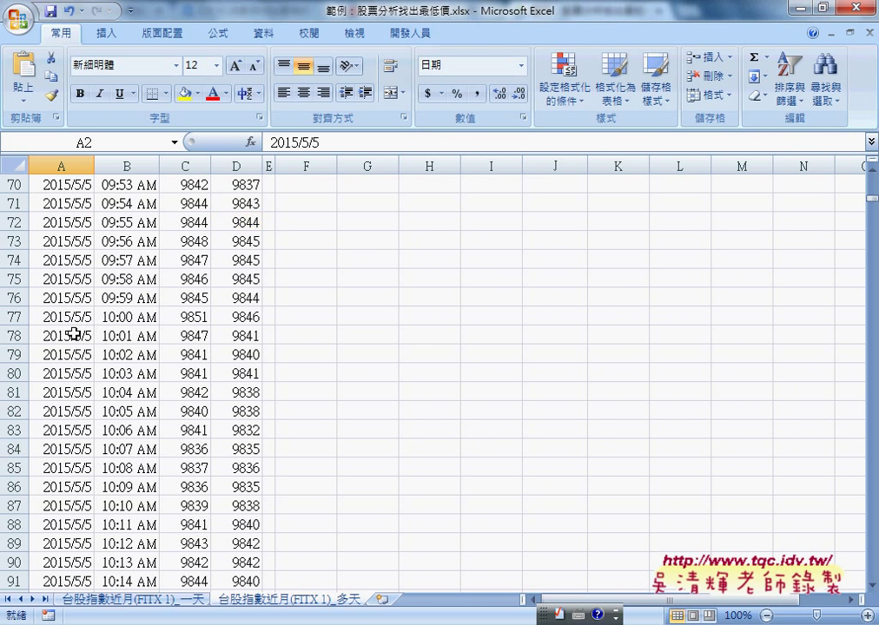
{"action": "key", "text": "ctrl+Down"}
{"action": "scroll", "coordinate": [75, 335], "scroll_direction": "up", "scroll_amount": 10}
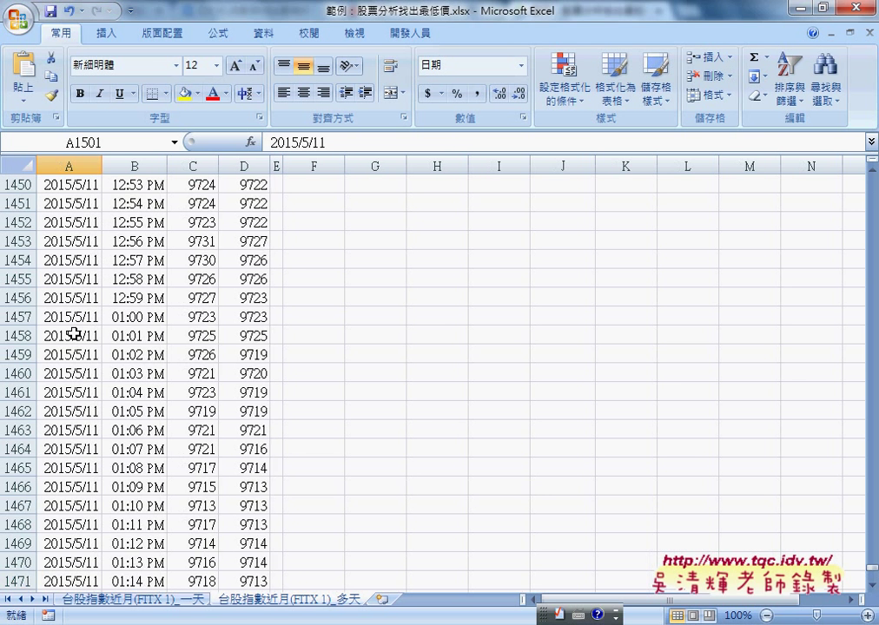
{"action": "scroll", "coordinate": [75, 334], "scroll_direction": "up", "scroll_amount": 7}
{"action": "scroll", "coordinate": [75, 334], "scroll_direction": "up", "scroll_amount": 13}
{"action": "scroll", "coordinate": [75, 334], "scroll_direction": "up", "scroll_amount": 12}
{"action": "scroll", "coordinate": [75, 335], "scroll_direction": "up", "scroll_amount": 17}
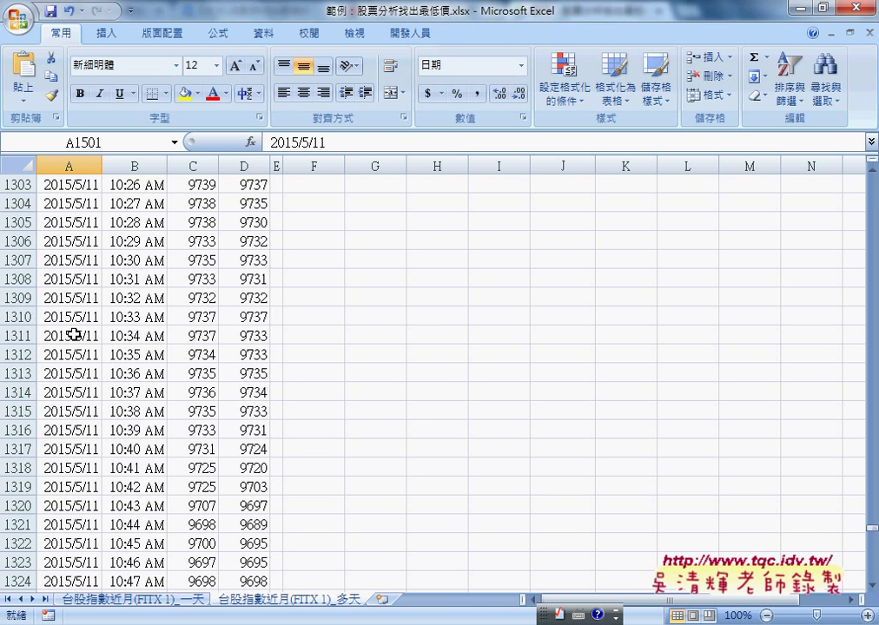
{"action": "scroll", "coordinate": [75, 335], "scroll_direction": "up", "scroll_amount": 3}
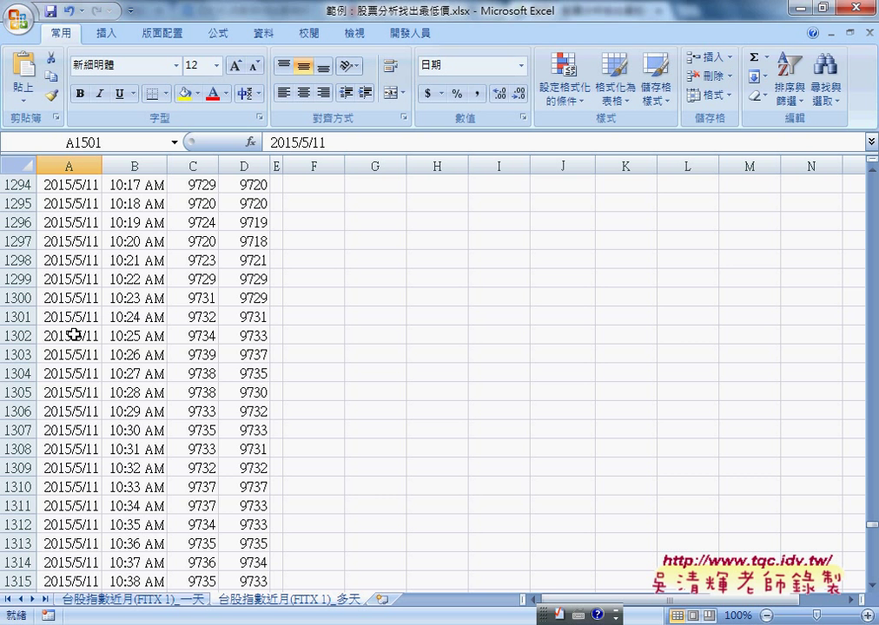
{"action": "scroll", "coordinate": [75, 334], "scroll_direction": "up", "scroll_amount": 3}
{"action": "scroll", "coordinate": [75, 334], "scroll_direction": "up", "scroll_amount": 11}
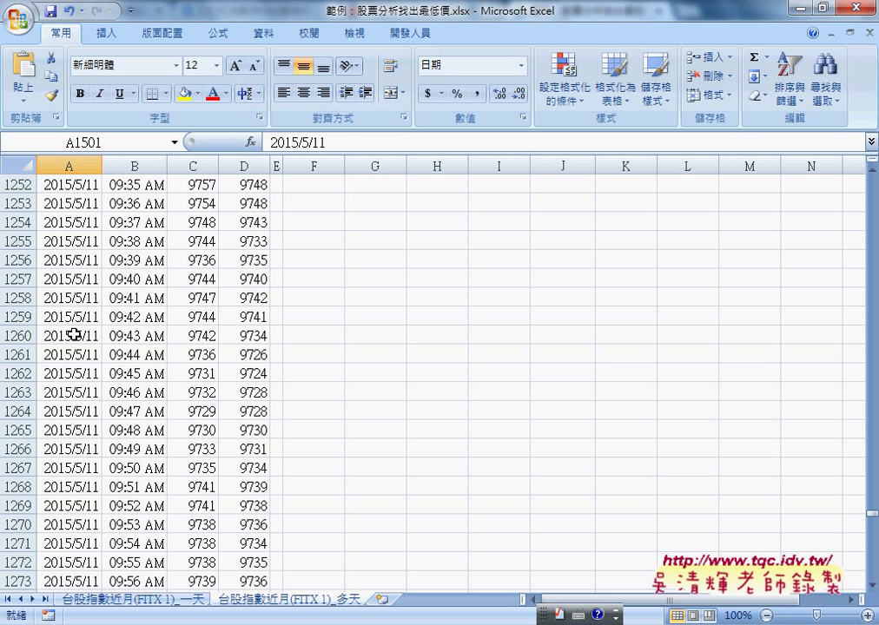
{"action": "scroll", "coordinate": [74, 334], "scroll_direction": "up", "scroll_amount": 11}
{"action": "scroll", "coordinate": [75, 335], "scroll_direction": "up", "scroll_amount": 9}
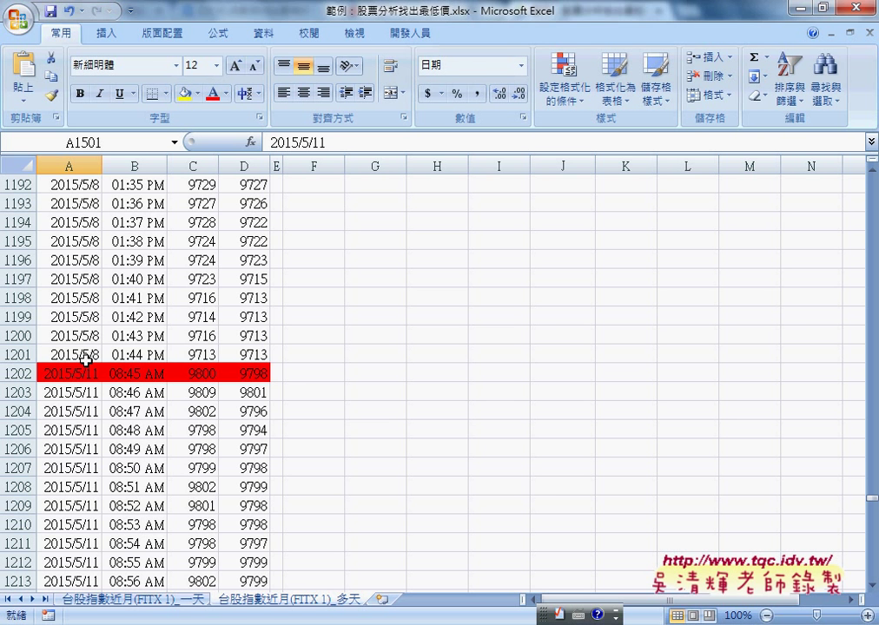
{"action": "left_click_drag", "start_coordinate": [872, 500], "coordinate": [871, 178]}
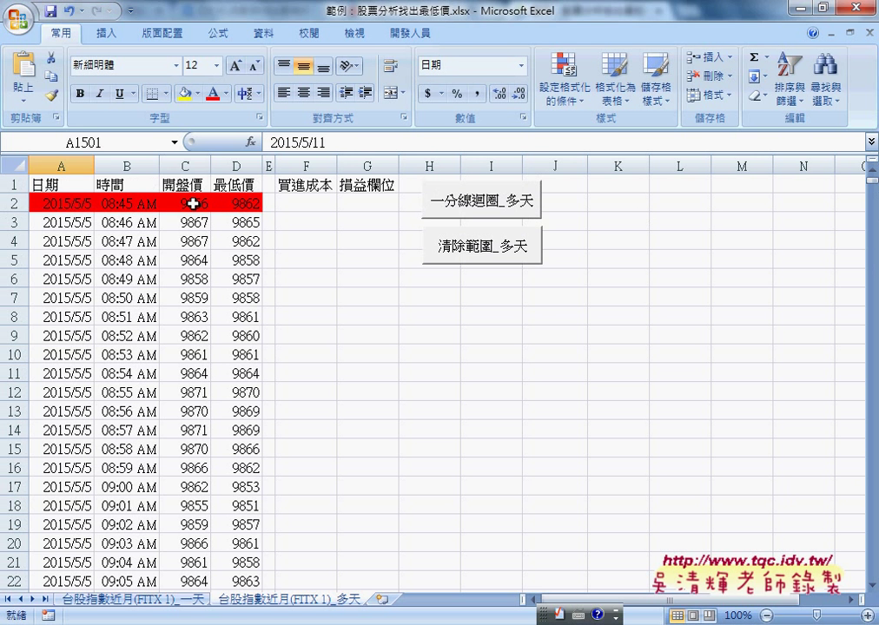
{"action": "left_click", "coordinate": [189, 203]}
{"action": "left_click", "coordinate": [71, 200]}
{"action": "left_click", "coordinate": [130, 200]}
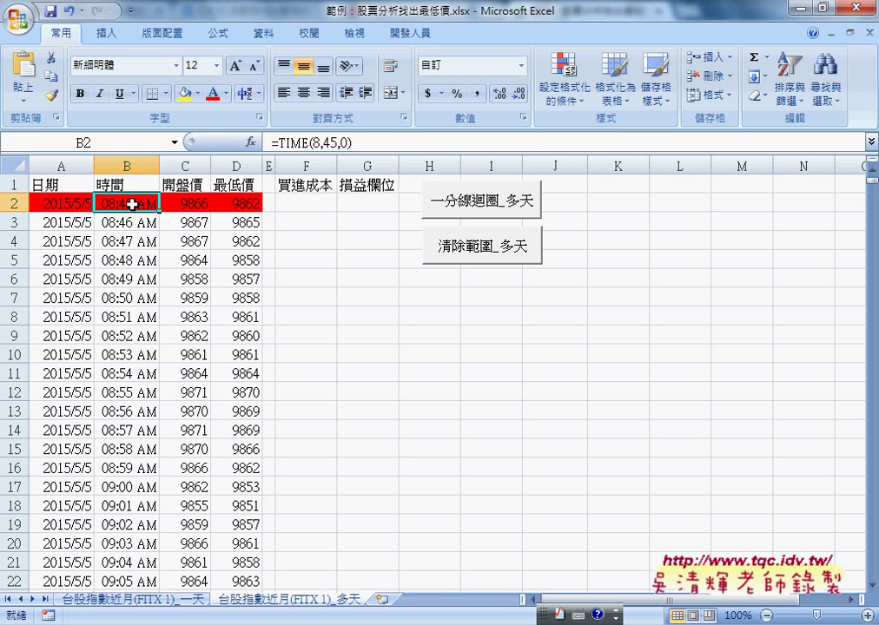
{"action": "left_click", "coordinate": [186, 205]}
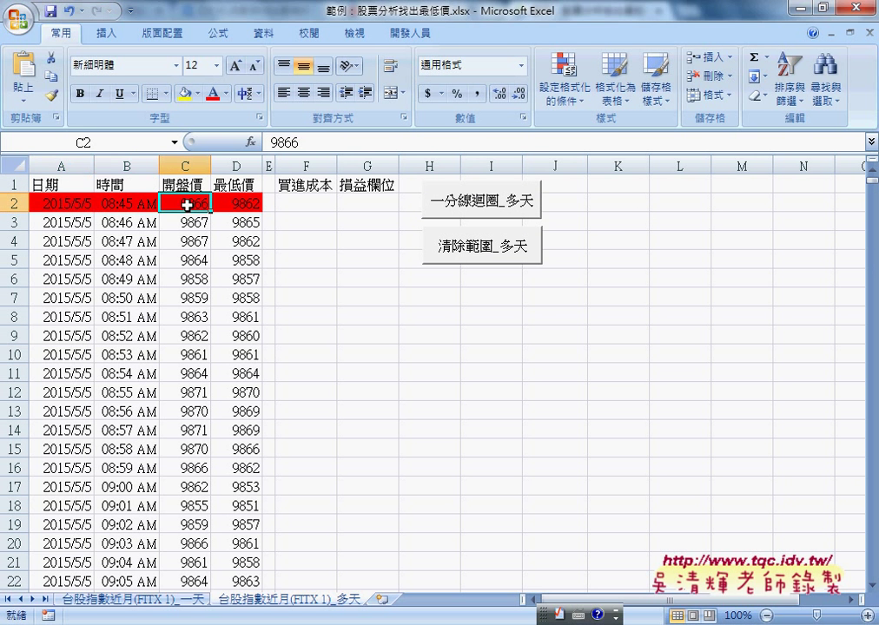
{"action": "left_click", "coordinate": [310, 205]}
{"action": "left_click", "coordinate": [309, 166]}
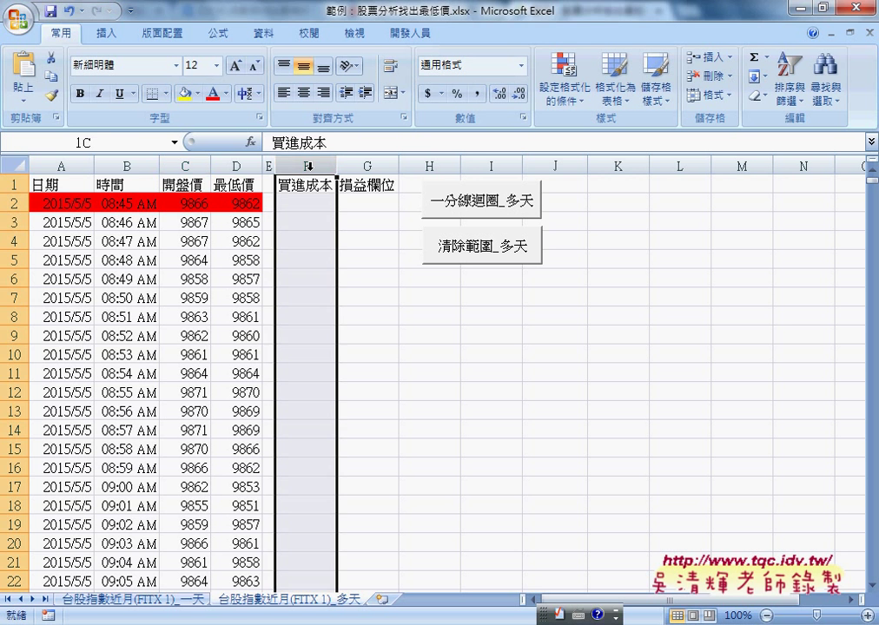
{"action": "left_click", "coordinate": [309, 204]}
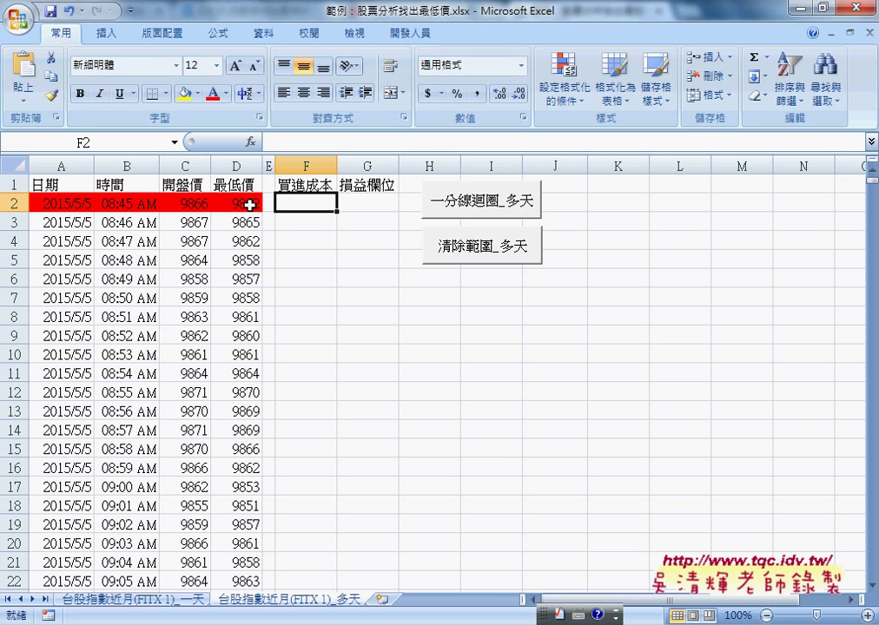
{"action": "left_click_drag", "start_coordinate": [246, 202], "coordinate": [249, 513]}
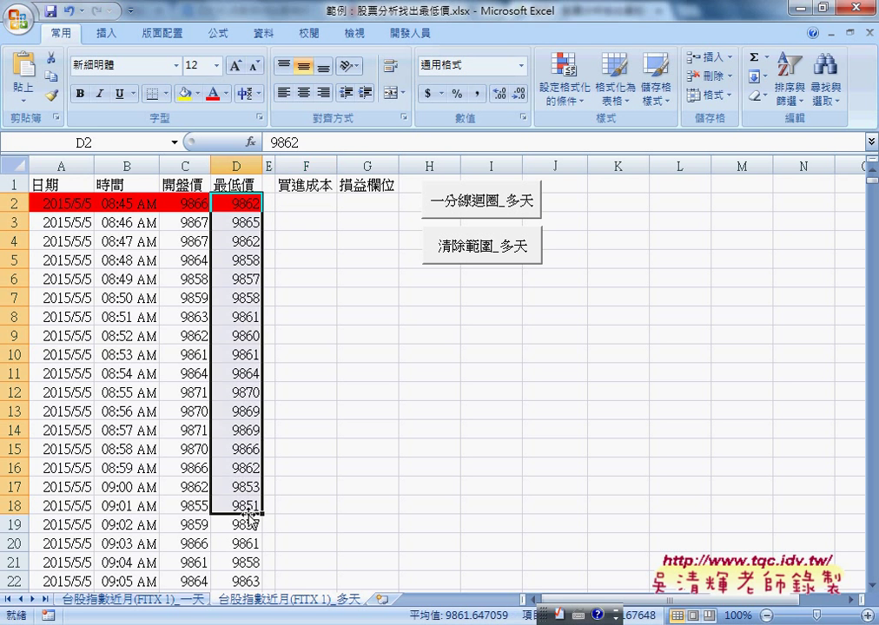
{"action": "left_click", "coordinate": [384, 505]}
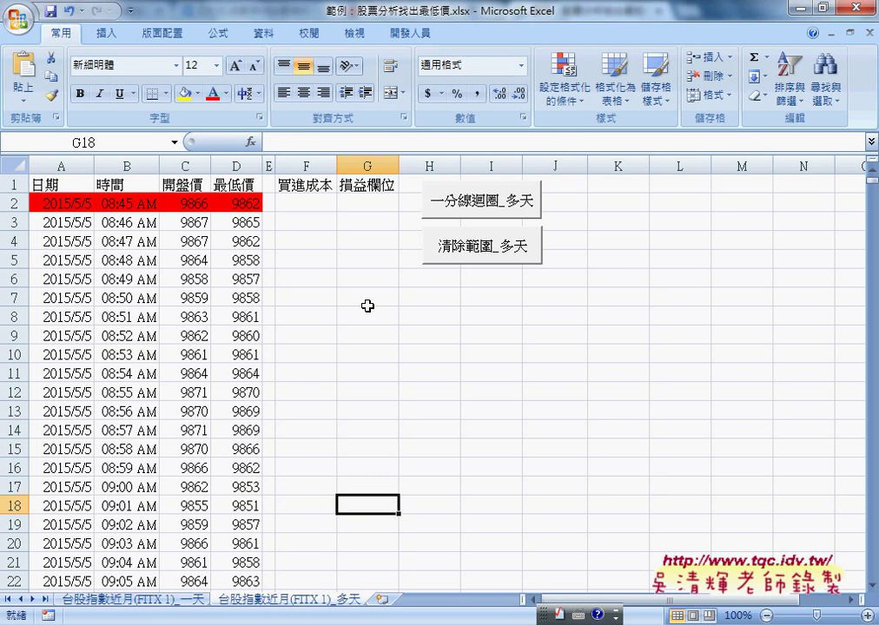
On the 一天 sheet, read the Q-column note, then return to row 2 and buy-cost cell F2.
{"action": "left_click", "coordinate": [118, 599]}
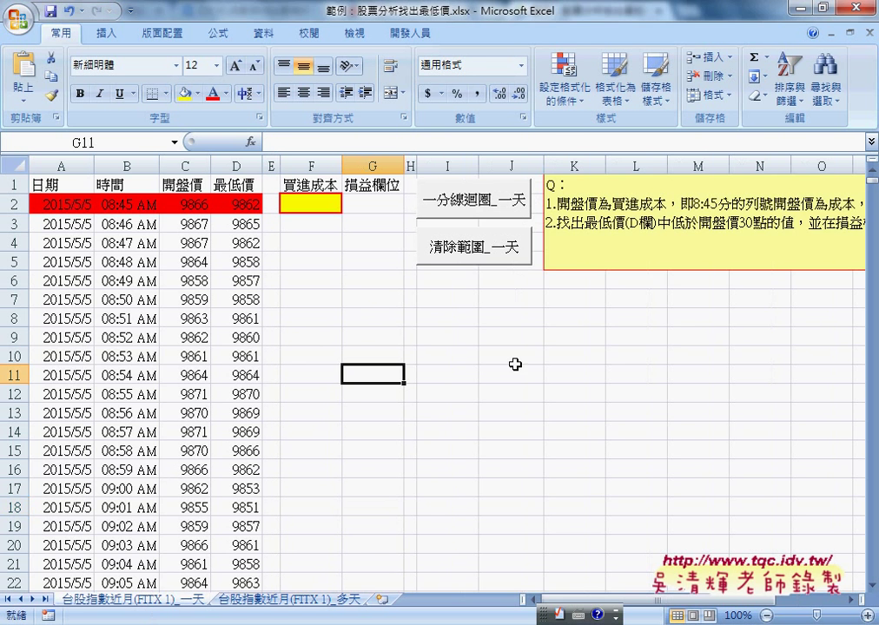
{"action": "left_click_drag", "start_coordinate": [599, 599], "coordinate": [639, 600]}
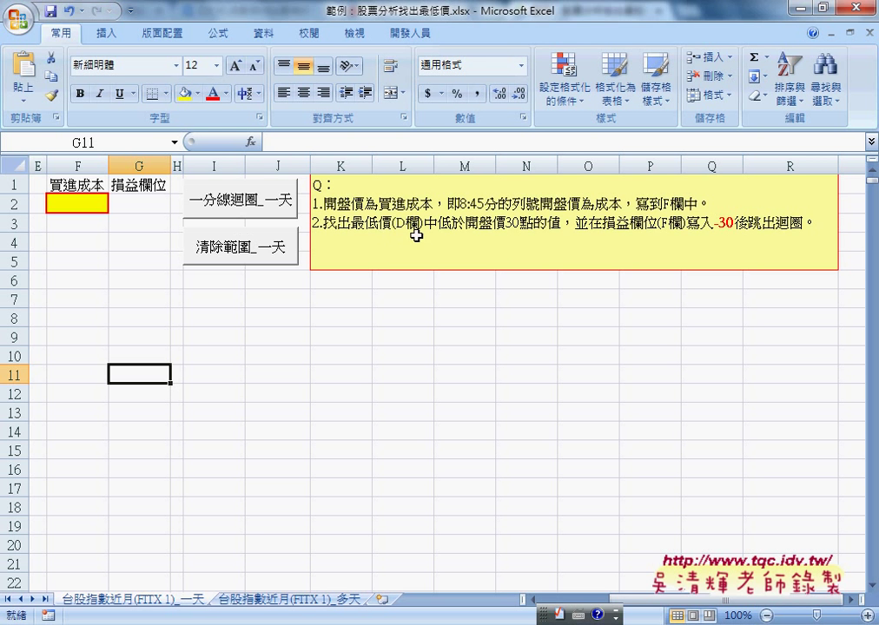
{"action": "left_click_drag", "start_coordinate": [655, 601], "coordinate": [561, 603]}
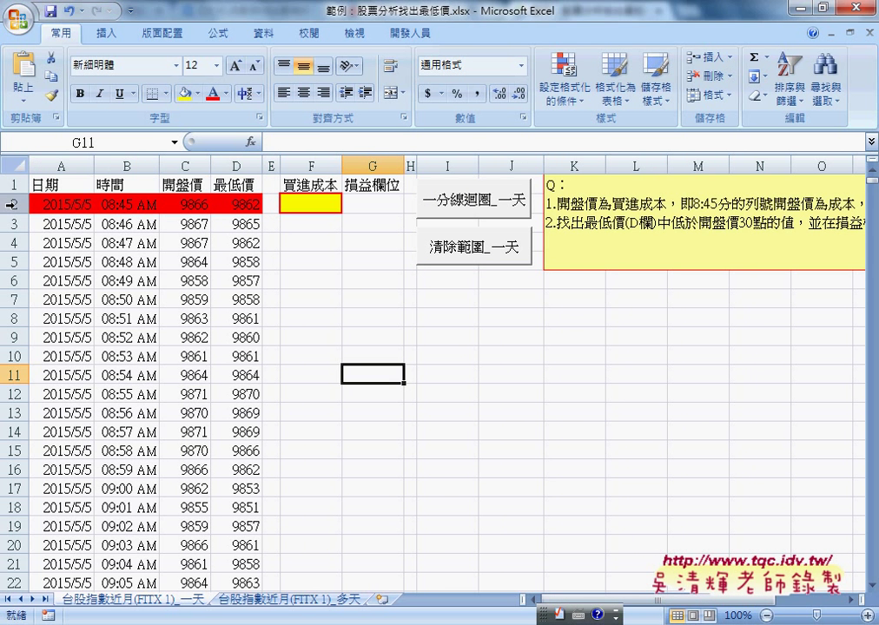
{"action": "left_click", "coordinate": [14, 203]}
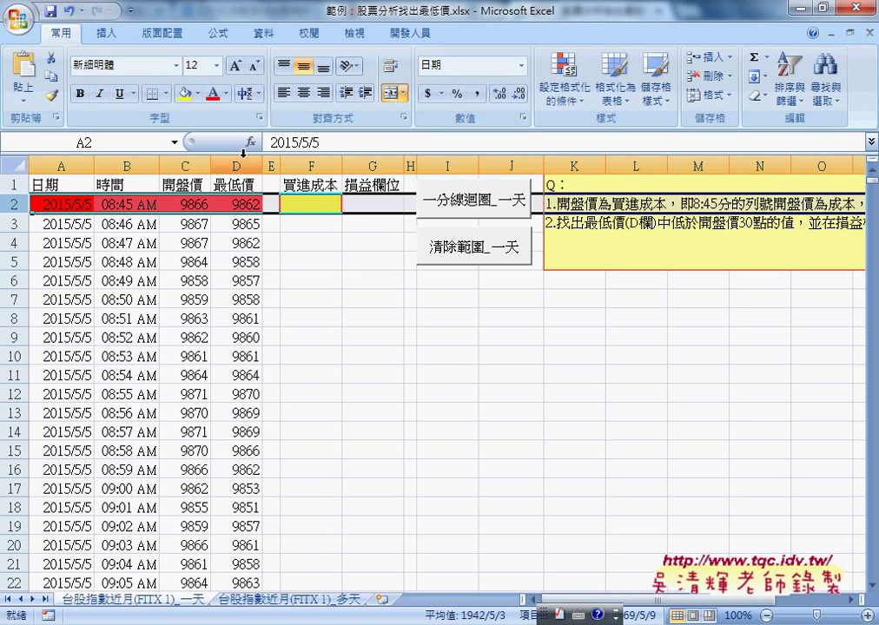
{"action": "left_click", "coordinate": [308, 205]}
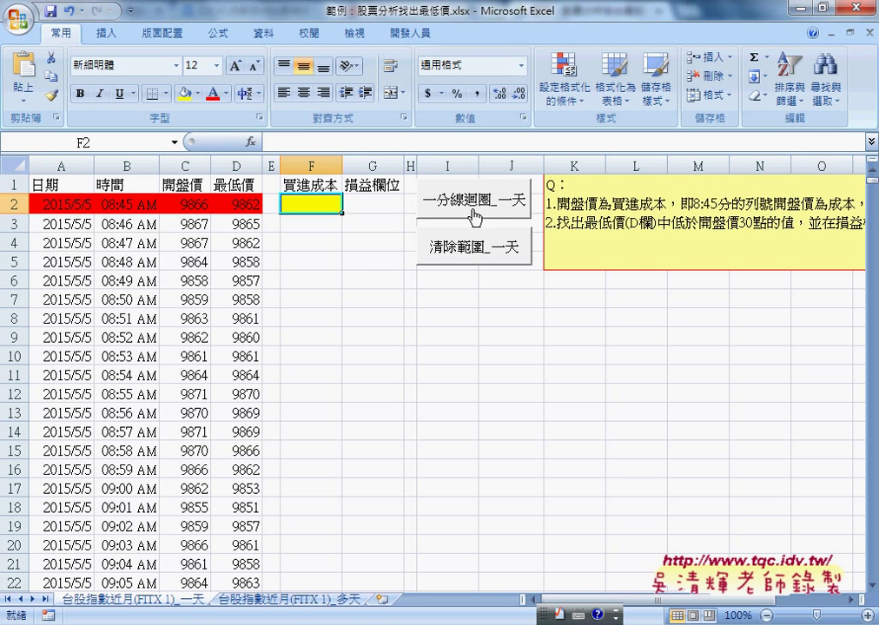
{"action": "left_click", "coordinate": [456, 278]}
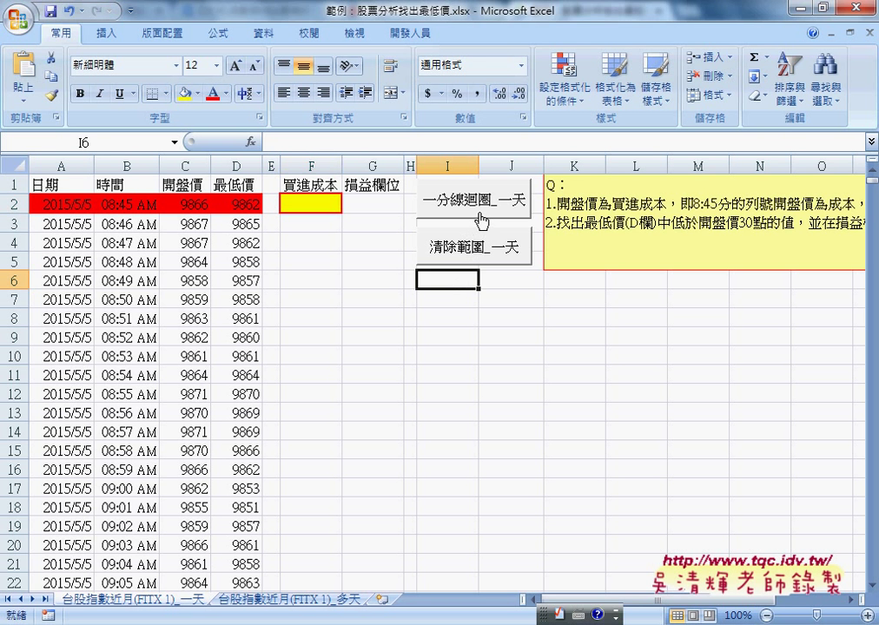
{"action": "left_click", "coordinate": [454, 298]}
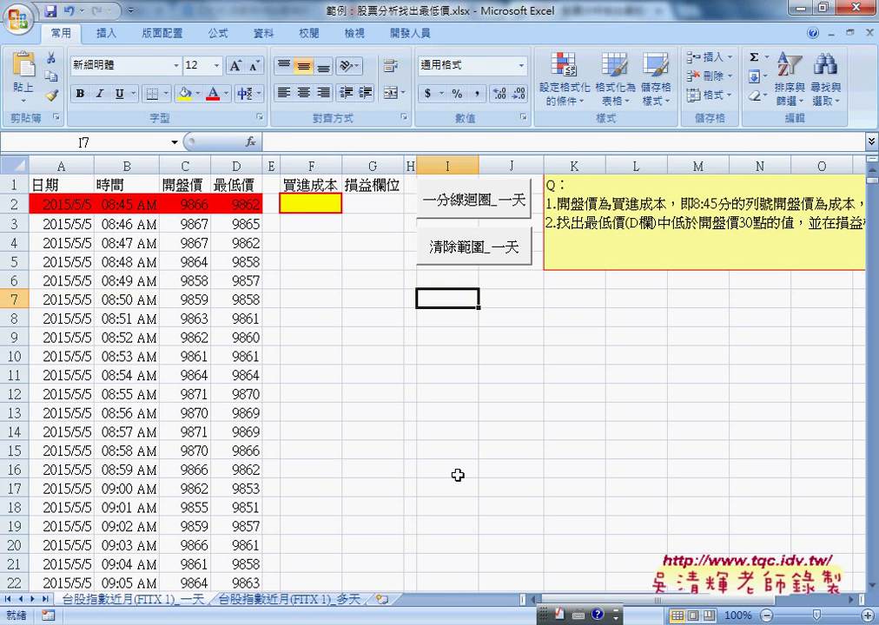
{"action": "mouse_move", "coordinate": [206, 605]}
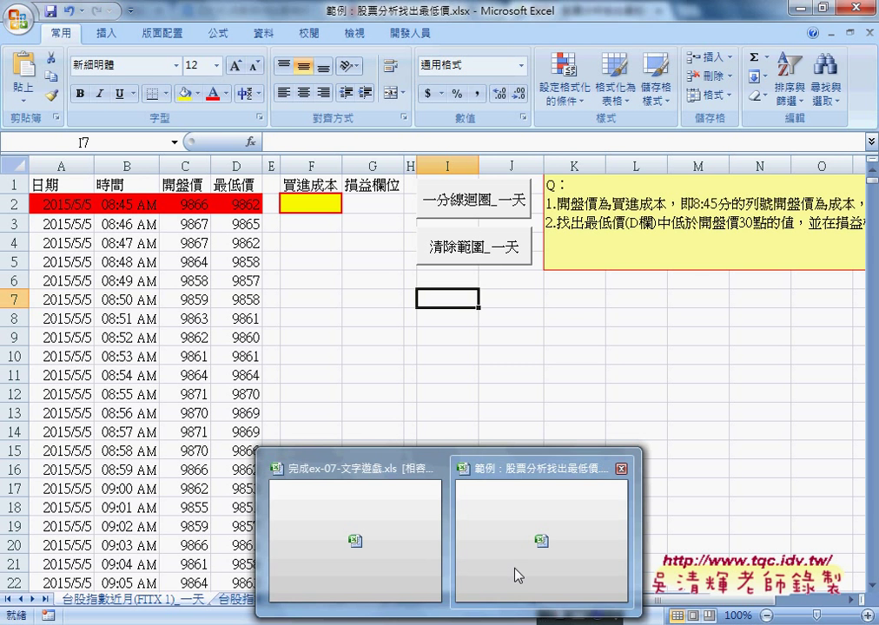
In the shared Drive, go to EXCEL_VBA範例補充資料(自強2015) > _雲端白板畫面(2014) and scroll its listing.
{"action": "left_click", "coordinate": [355, 540]}
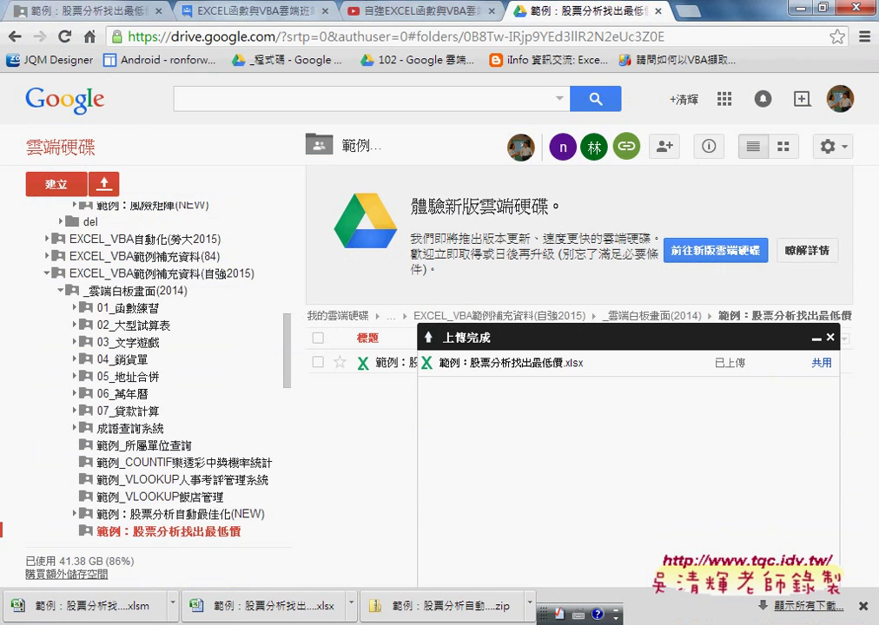
{"action": "left_click", "coordinate": [91, 17]}
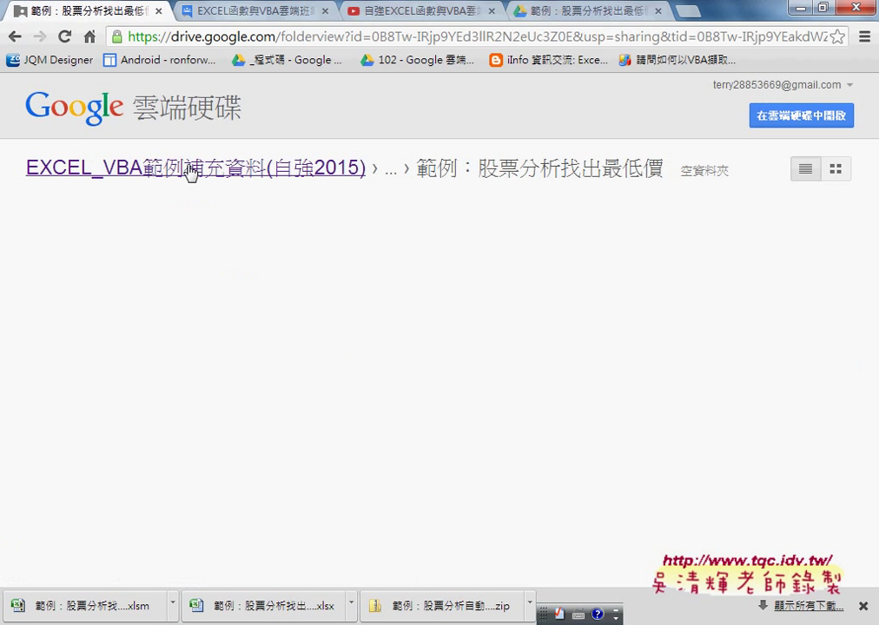
{"action": "left_click", "coordinate": [191, 169]}
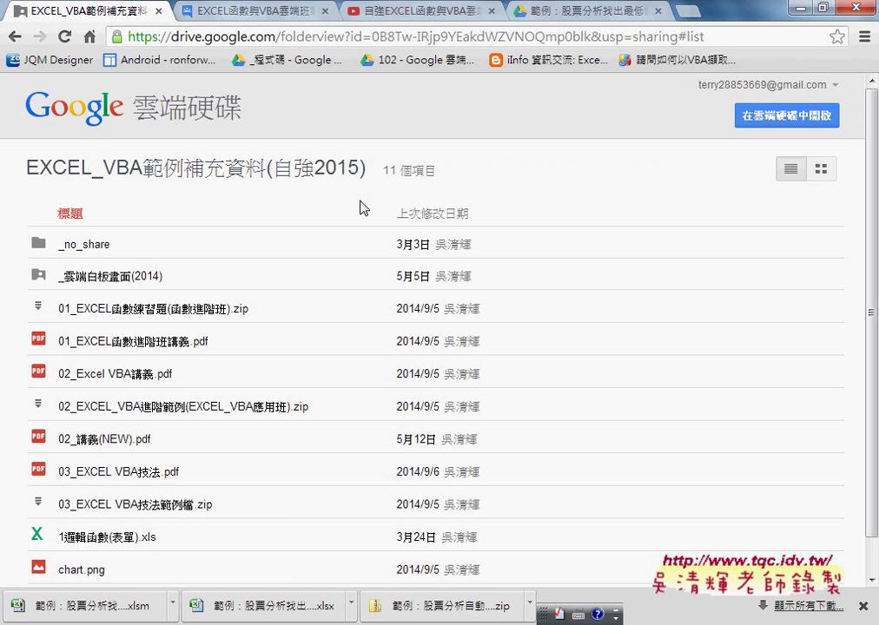
{"action": "left_click", "coordinate": [141, 278]}
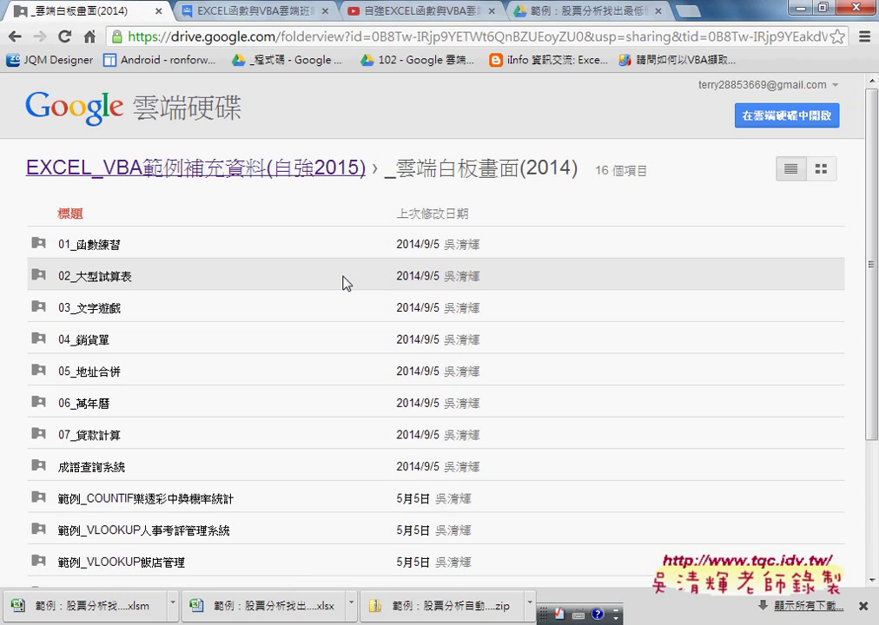
{"action": "scroll", "coordinate": [343, 282], "scroll_direction": "down", "scroll_amount": 3}
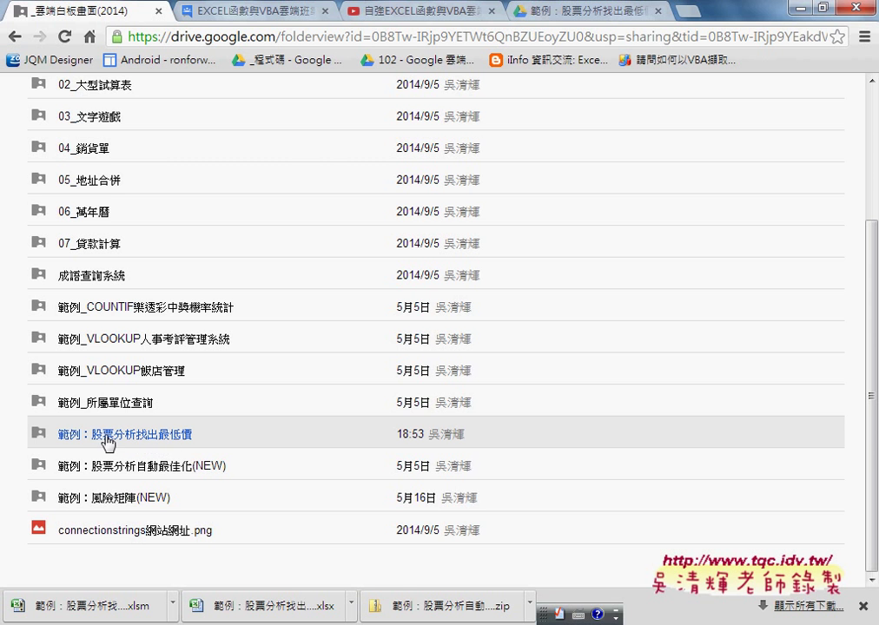
Open the 範例：股票分析找出最低價 folder to find the uploaded 範例：股票分析找出最低價.xlsx.
{"action": "left_click", "coordinate": [193, 445]}
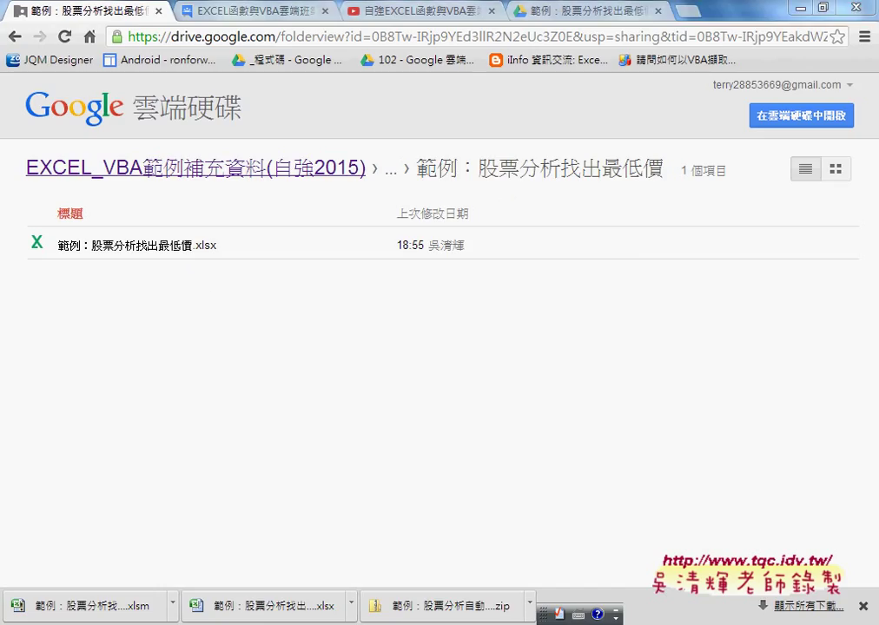
{"action": "mouse_move", "coordinate": [539, 616]}
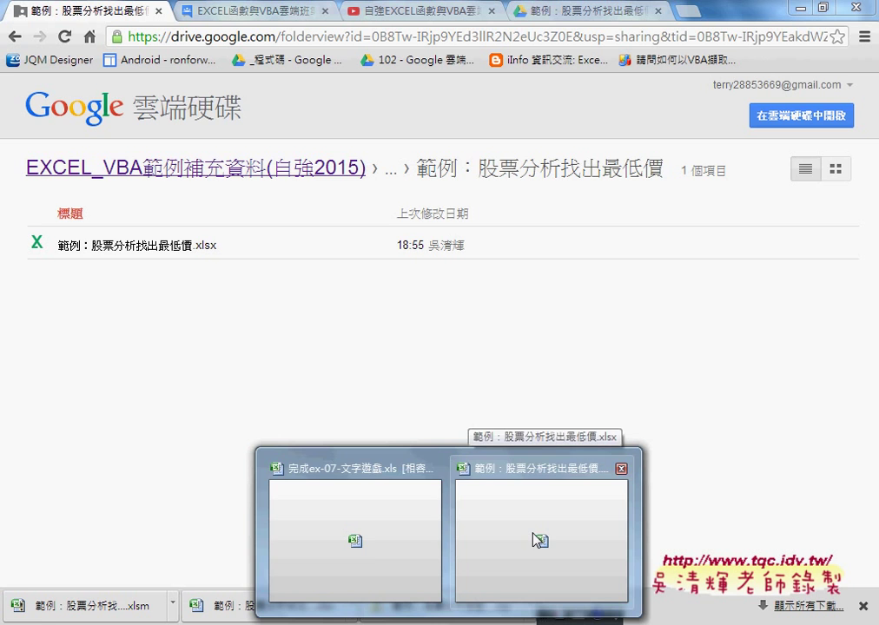
In 完成ex-07-文字遊戲.xls, delete the joined text in C2:C8 and look over emails B2:B6.
{"action": "left_click", "coordinate": [365, 544]}
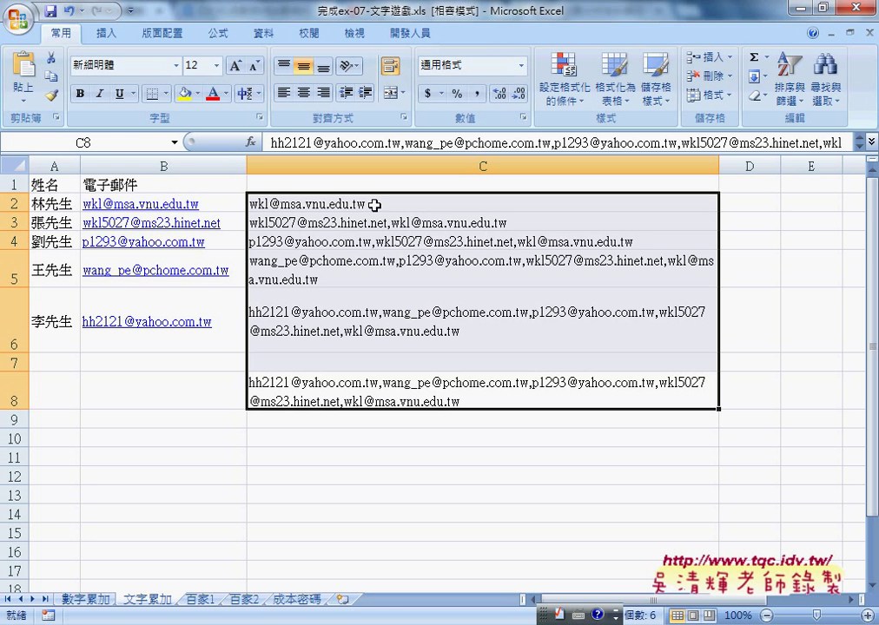
{"action": "left_click_drag", "start_coordinate": [373, 206], "coordinate": [385, 402]}
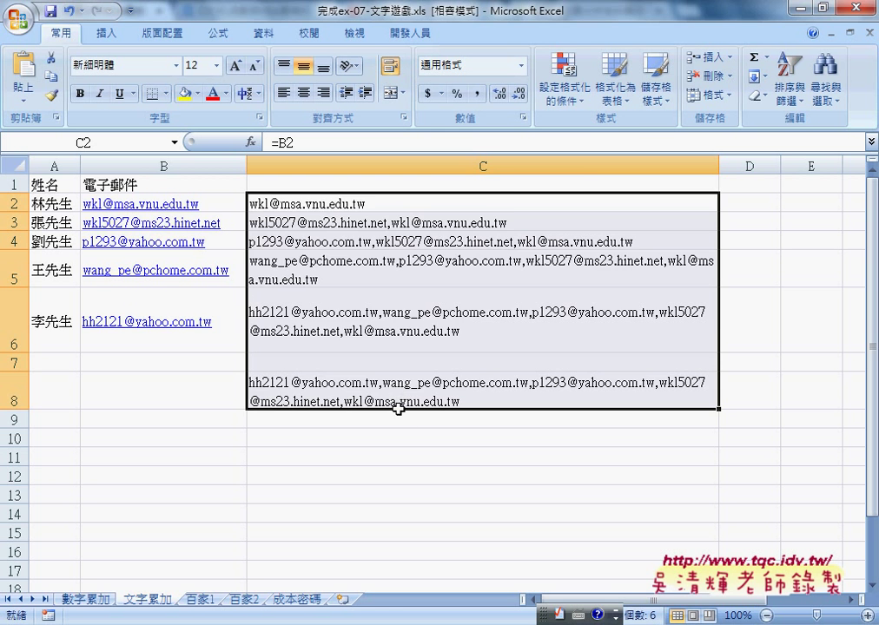
{"action": "key", "text": "Delete"}
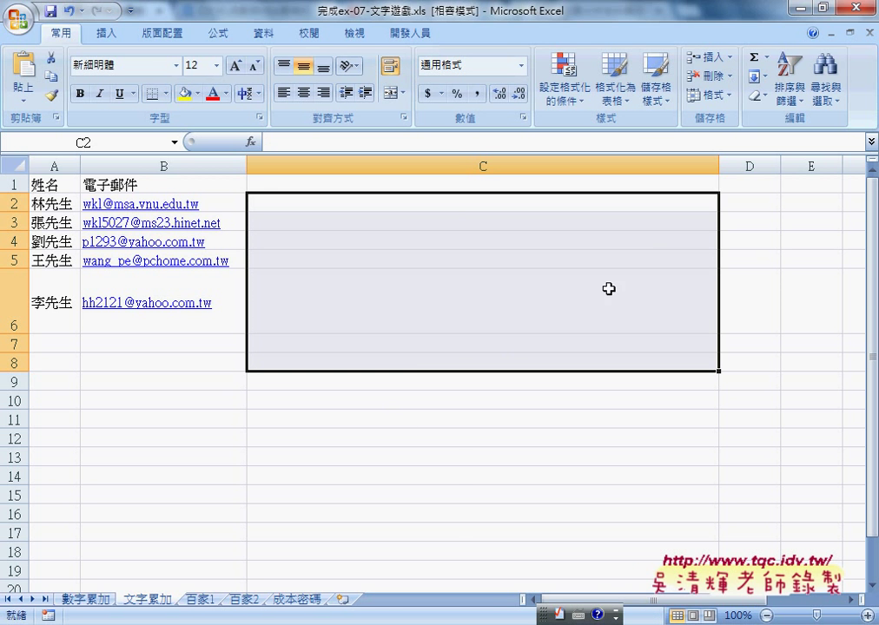
{"action": "left_click", "coordinate": [300, 311]}
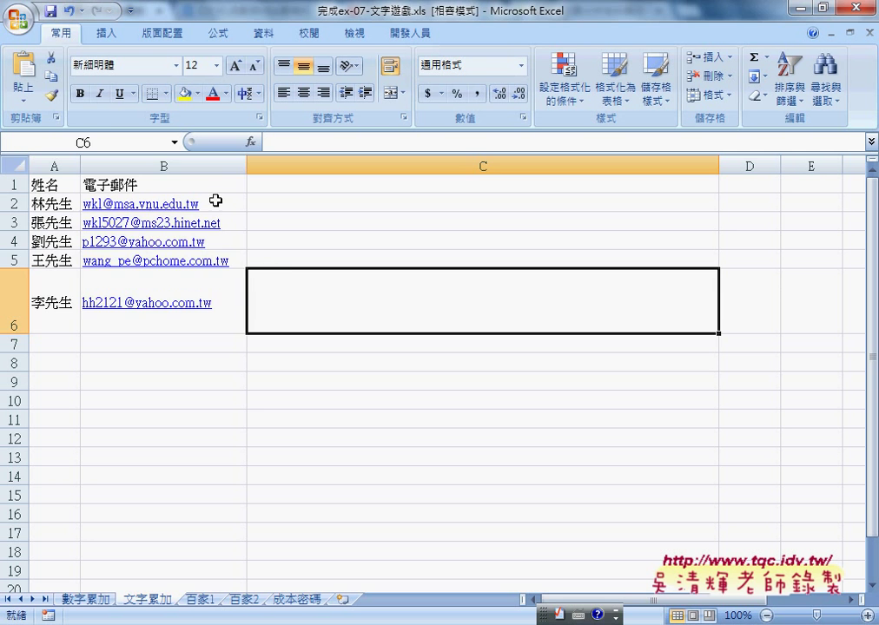
{"action": "left_click_drag", "start_coordinate": [215, 204], "coordinate": [261, 315]}
{"action": "left_click", "coordinate": [415, 314]}
Enter the formula =B2 in cell C2.
{"action": "left_click", "coordinate": [374, 212]}
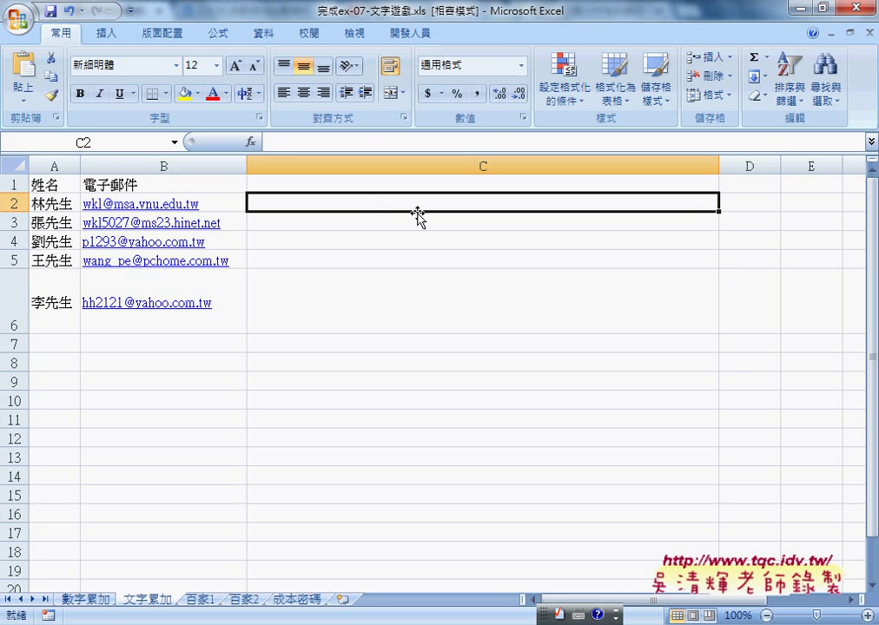
{"action": "left_click", "coordinate": [290, 144]}
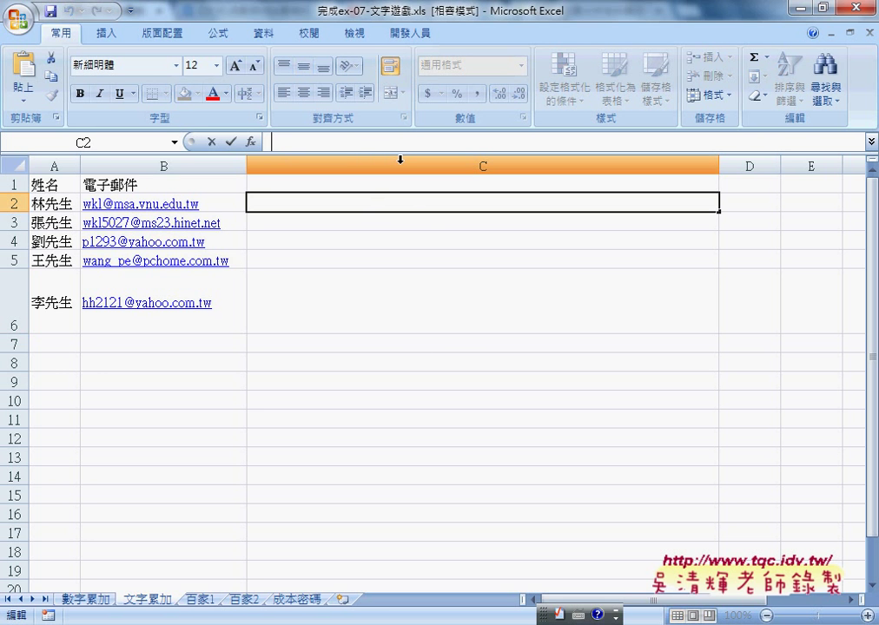
{"action": "type", "text": "="}
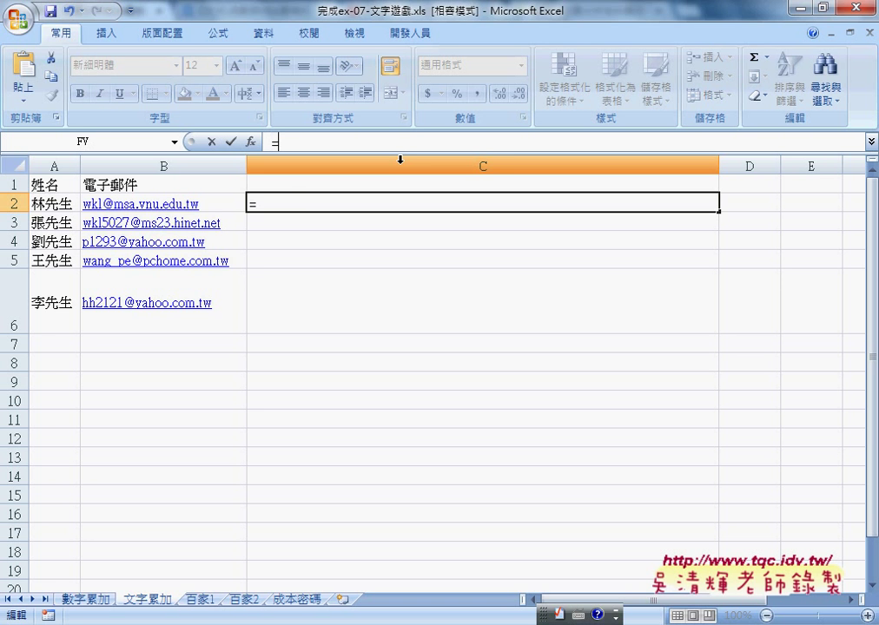
{"action": "left_click", "coordinate": [224, 201]}
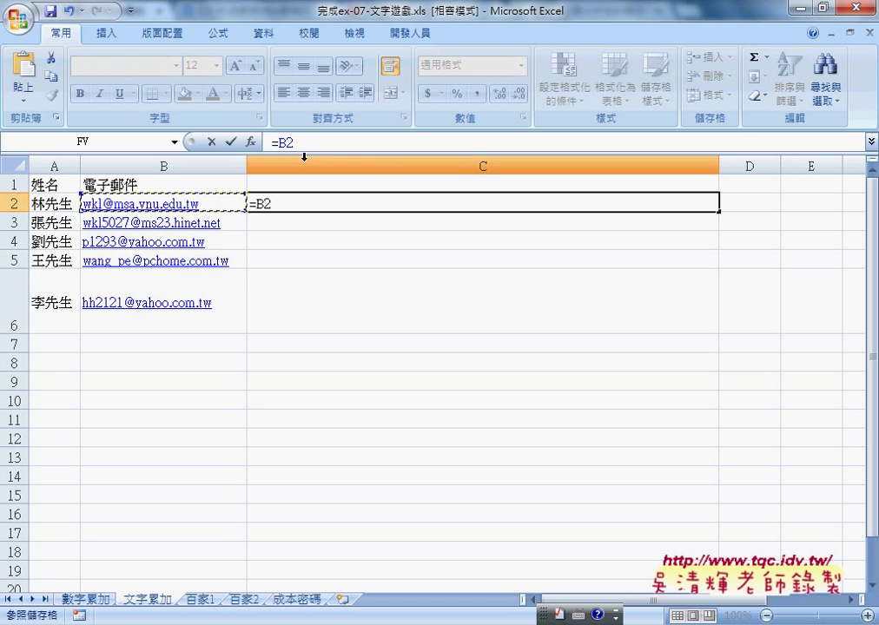
{"action": "left_click", "coordinate": [231, 142]}
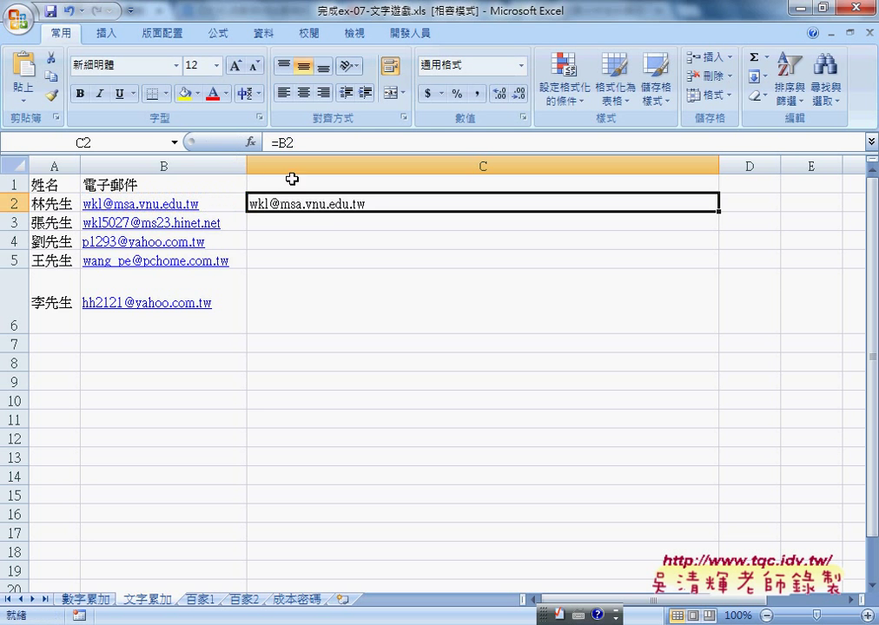
Enter =C2&","&B3 in C3 and fill it down through C6.
{"action": "left_click", "coordinate": [334, 220]}
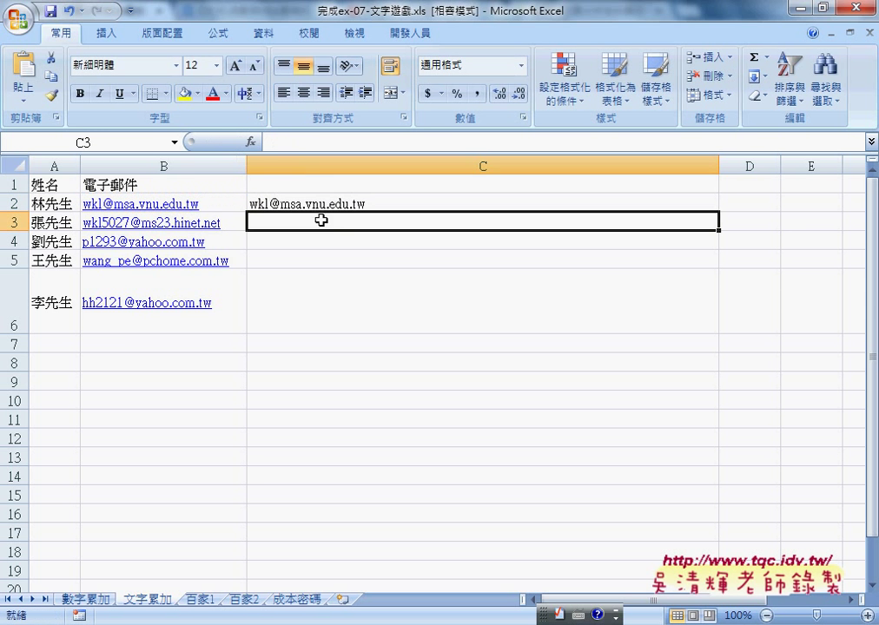
{"action": "left_click", "coordinate": [304, 144]}
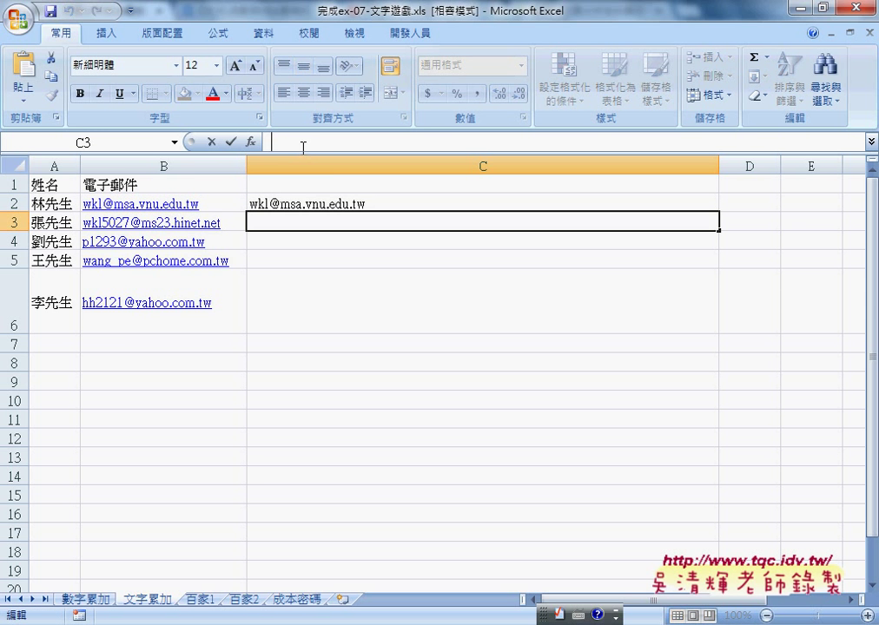
{"action": "type", "text": "="}
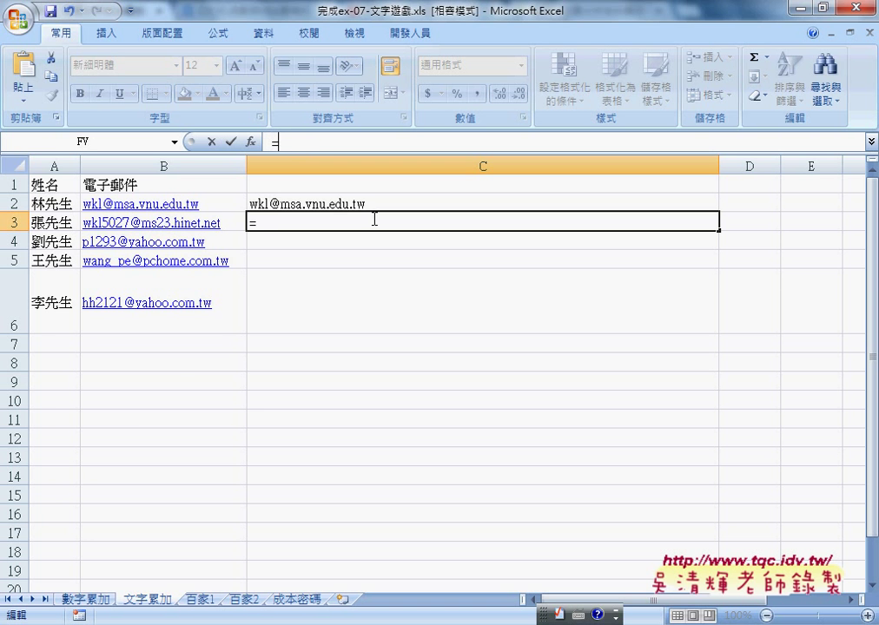
{"action": "left_click", "coordinate": [373, 206]}
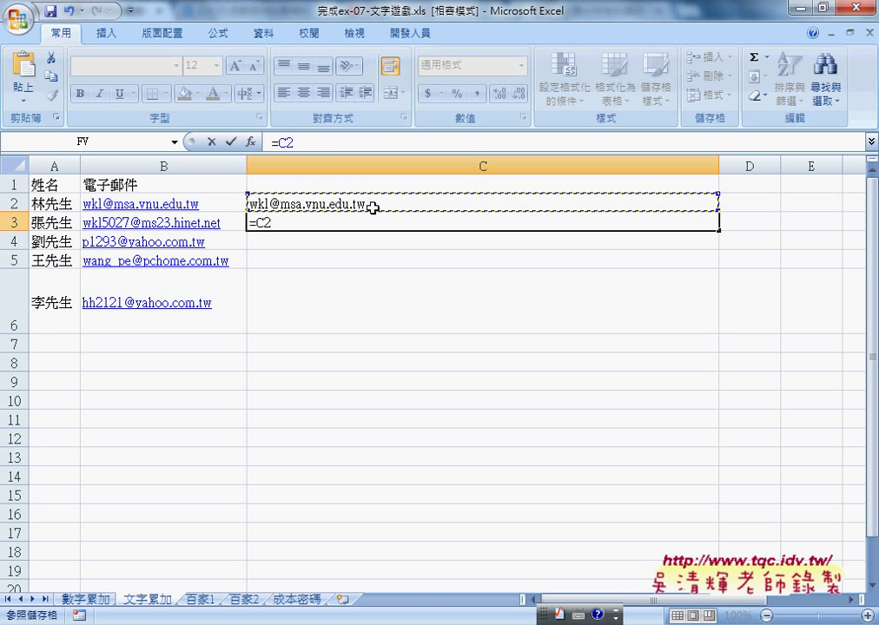
{"action": "type", "text": "&,"}
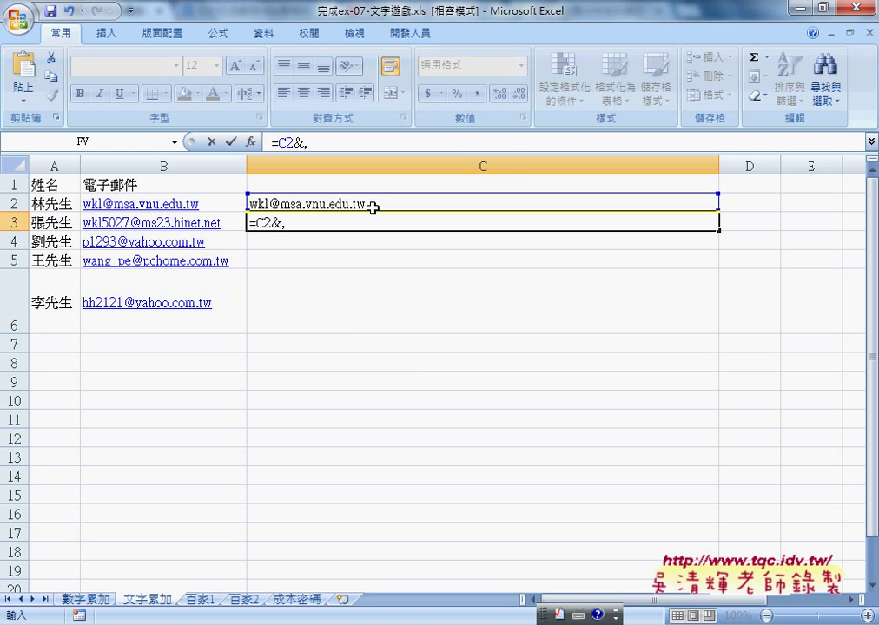
{"action": "key", "text": "Left"}
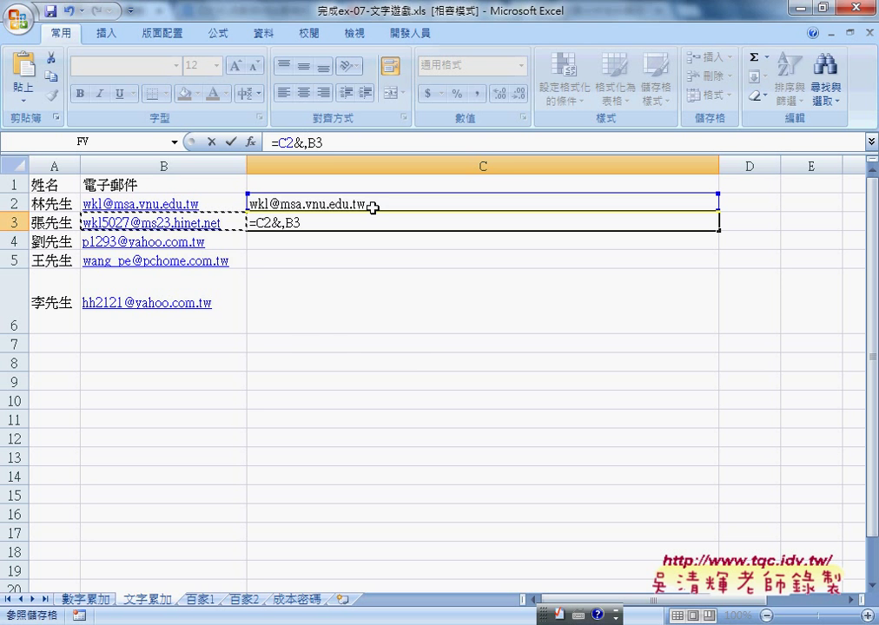
{"action": "key", "text": "BackSpace"}
{"action": "key", "text": "BackSpace"}
{"action": "key", "text": "BackSpace"}
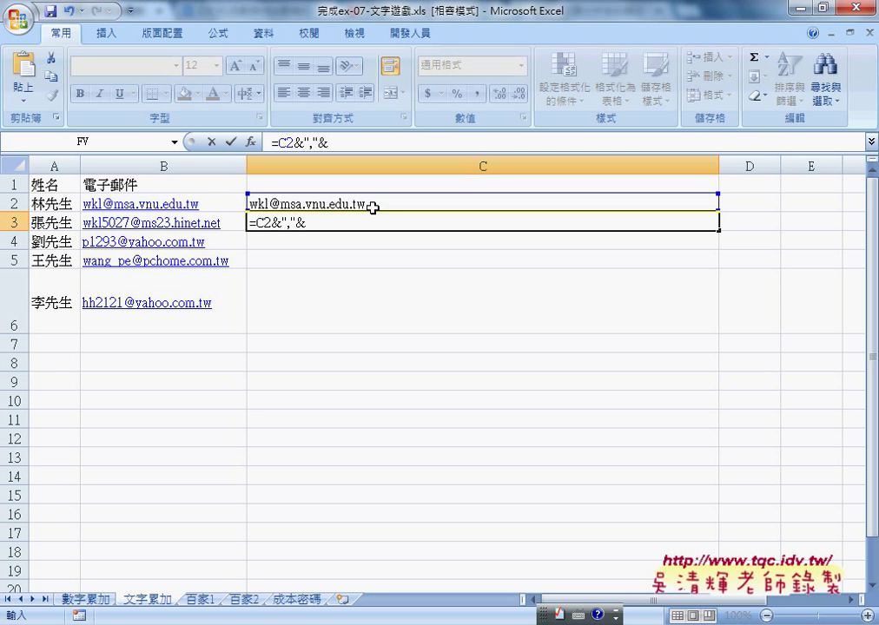
{"action": "left_click", "coordinate": [232, 227]}
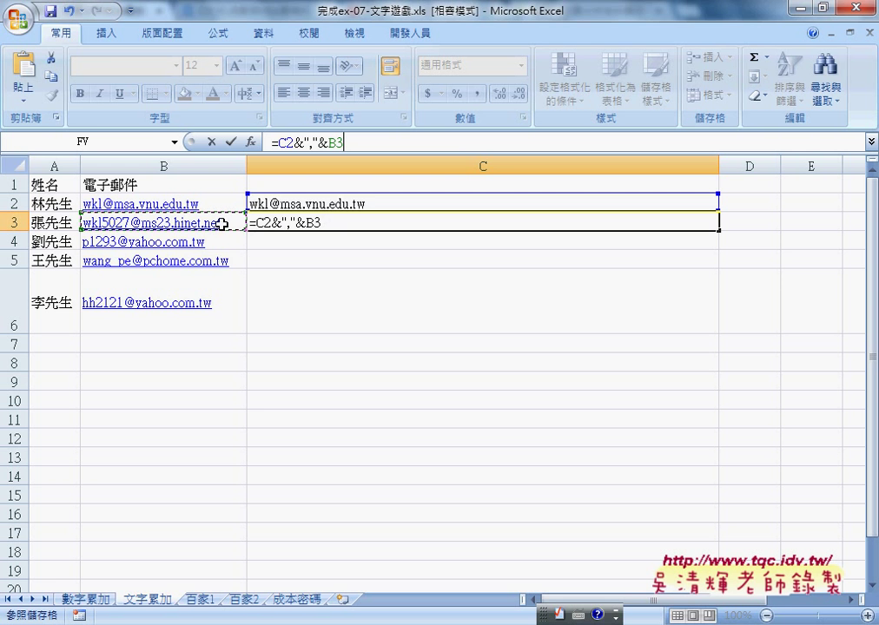
{"action": "left_click", "coordinate": [235, 145]}
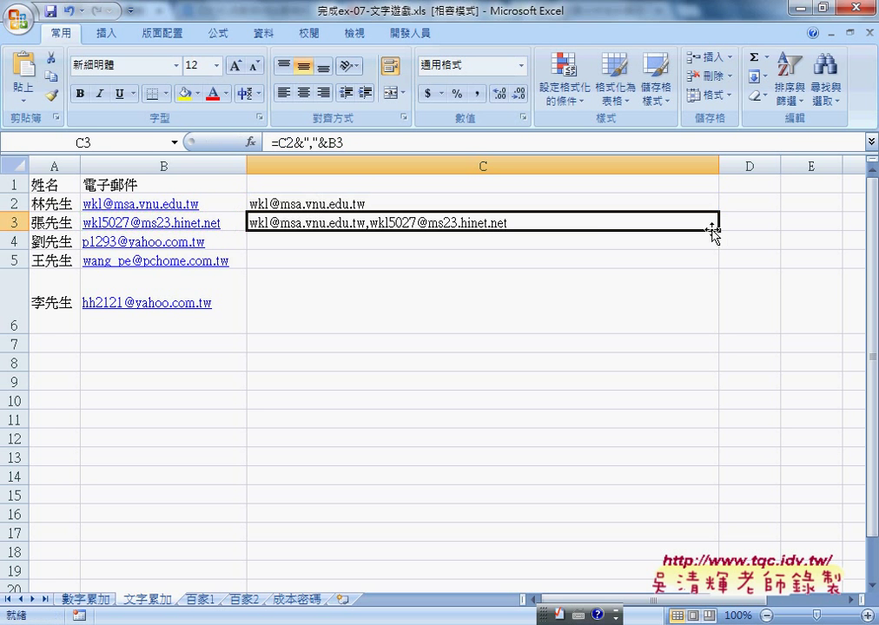
{"action": "left_click_drag", "start_coordinate": [719, 231], "coordinate": [715, 331]}
{"action": "left_click", "coordinate": [531, 296]}
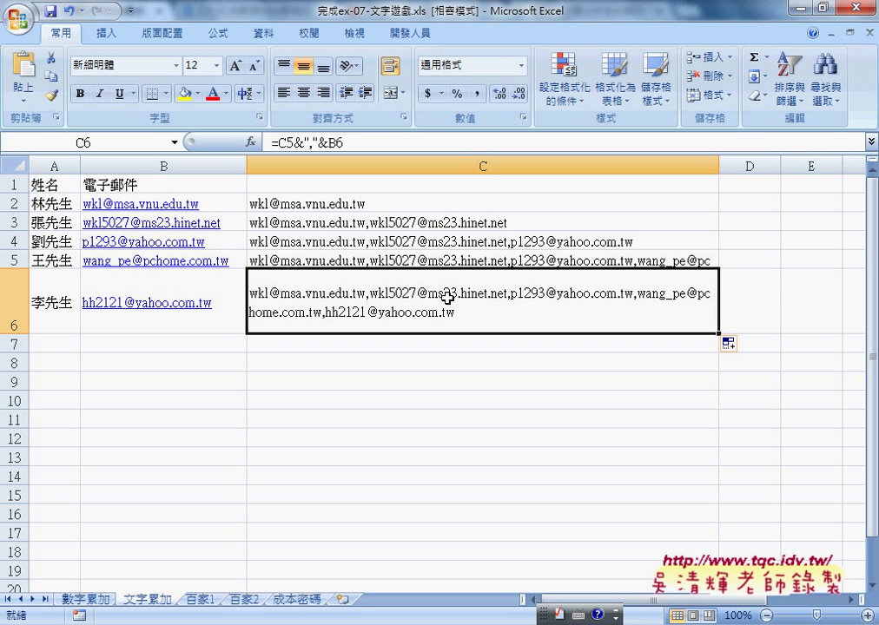
{"action": "left_click", "coordinate": [427, 226]}
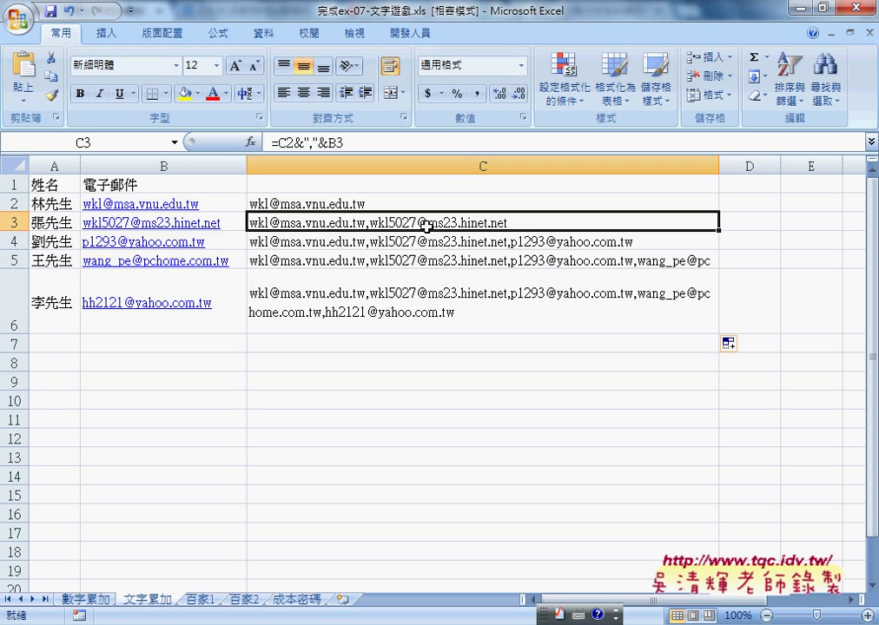
{"action": "left_click", "coordinate": [237, 244]}
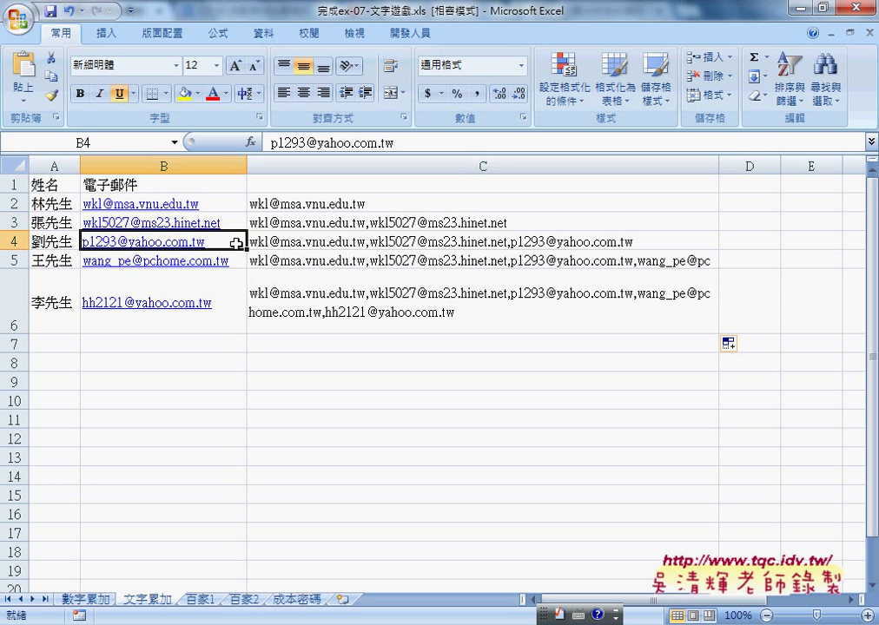
{"action": "left_click", "coordinate": [469, 242]}
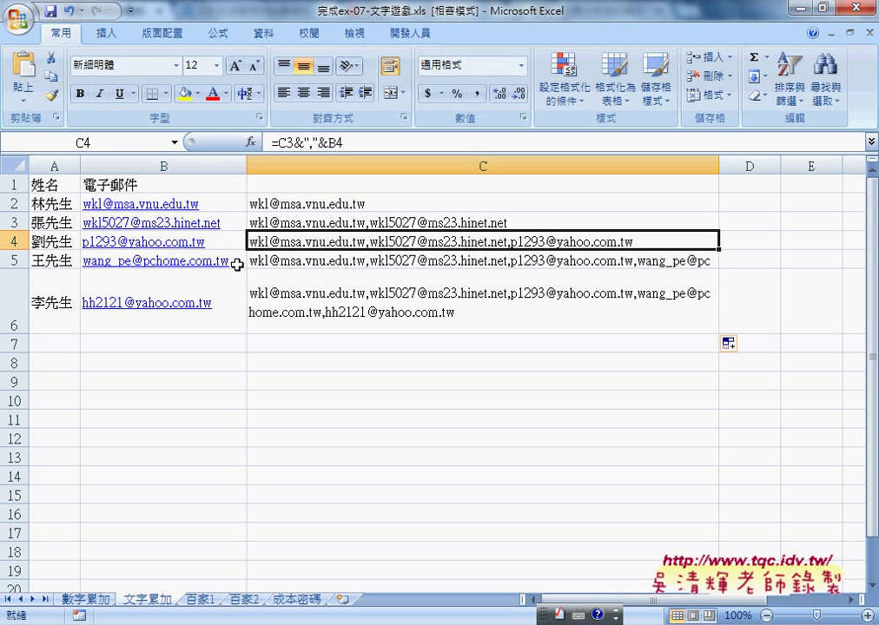
{"action": "left_click", "coordinate": [350, 260]}
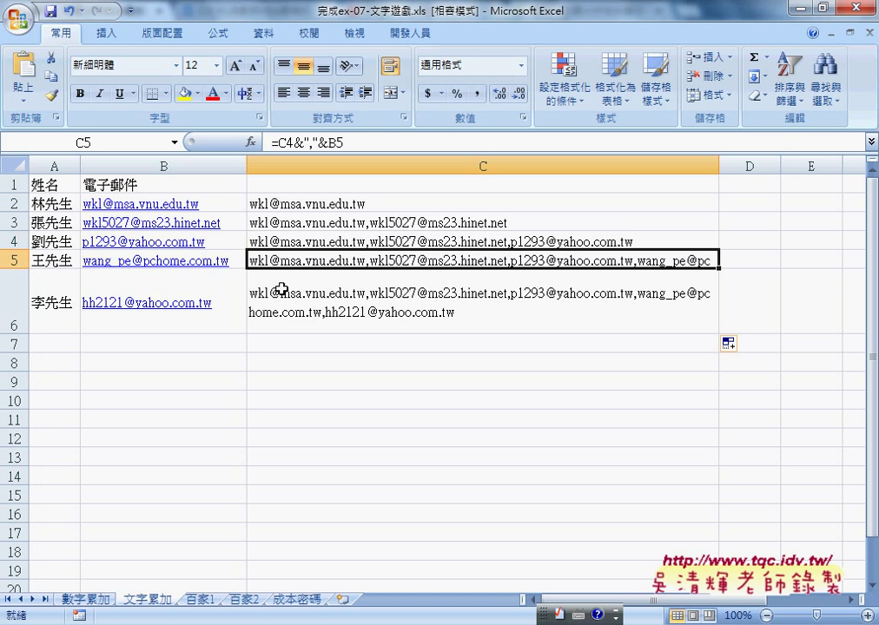
{"action": "left_click", "coordinate": [366, 320]}
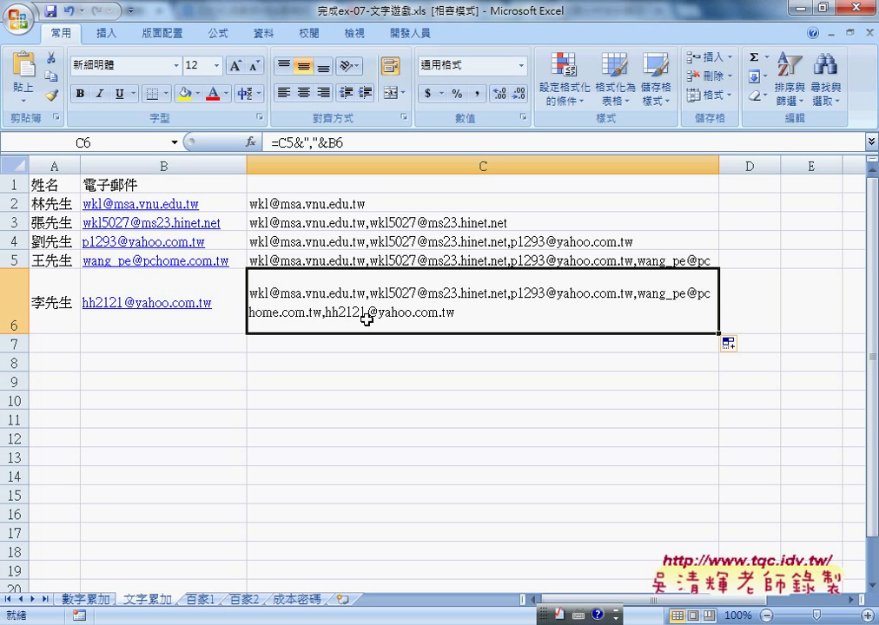
{"action": "left_click", "coordinate": [370, 208]}
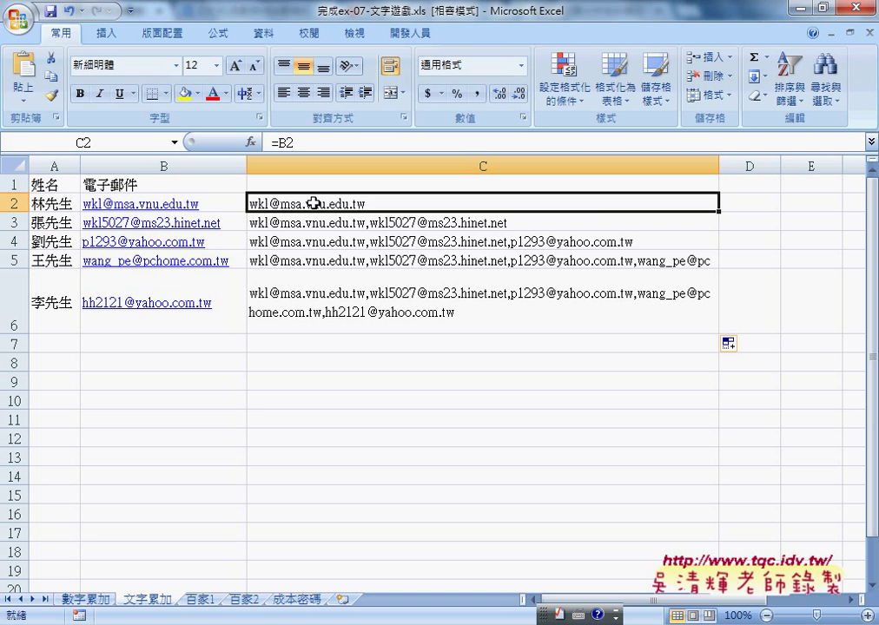
{"action": "left_click", "coordinate": [280, 221]}
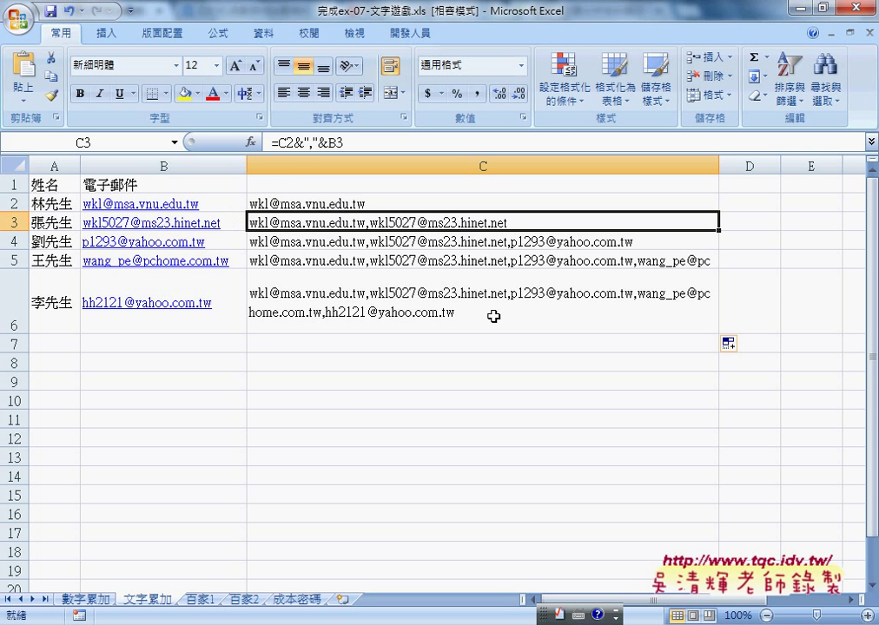
{"action": "mouse_move", "coordinate": [455, 226]}
{"action": "left_mouse_down"}
{"action": "mouse_move", "coordinate": [447, 226]}
{"action": "mouse_move", "coordinate": [469, 228]}
{"action": "left_mouse_up"}
{"action": "left_click", "coordinate": [499, 294]}
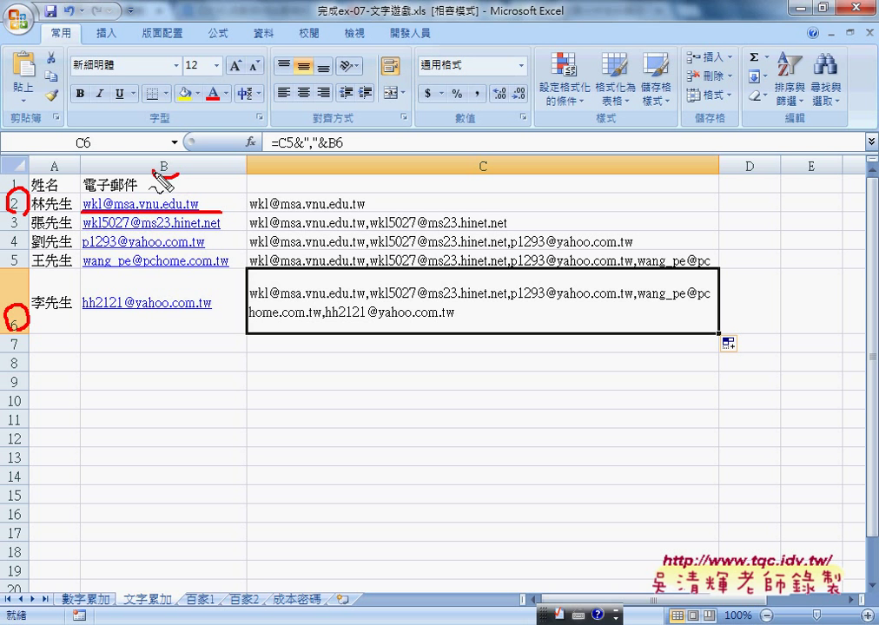
{"action": "left_click_drag", "start_coordinate": [165, 150], "coordinate": [178, 184]}
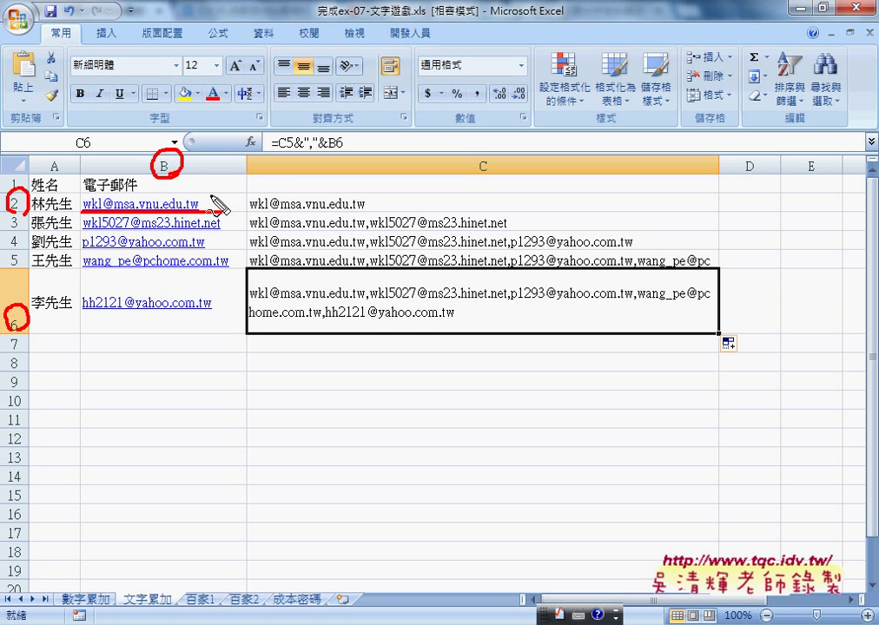
{"action": "mouse_move", "coordinate": [254, 146]}
{"action": "left_mouse_down"}
{"action": "mouse_move", "coordinate": [226, 149]}
{"action": "mouse_move", "coordinate": [230, 173]}
{"action": "mouse_move", "coordinate": [262, 184]}
{"action": "mouse_move", "coordinate": [290, 155]}
{"action": "left_mouse_up"}
{"action": "left_click_drag", "start_coordinate": [272, 163], "coordinate": [292, 161]}
{"action": "left_click_drag", "start_coordinate": [339, 146], "coordinate": [318, 176]}
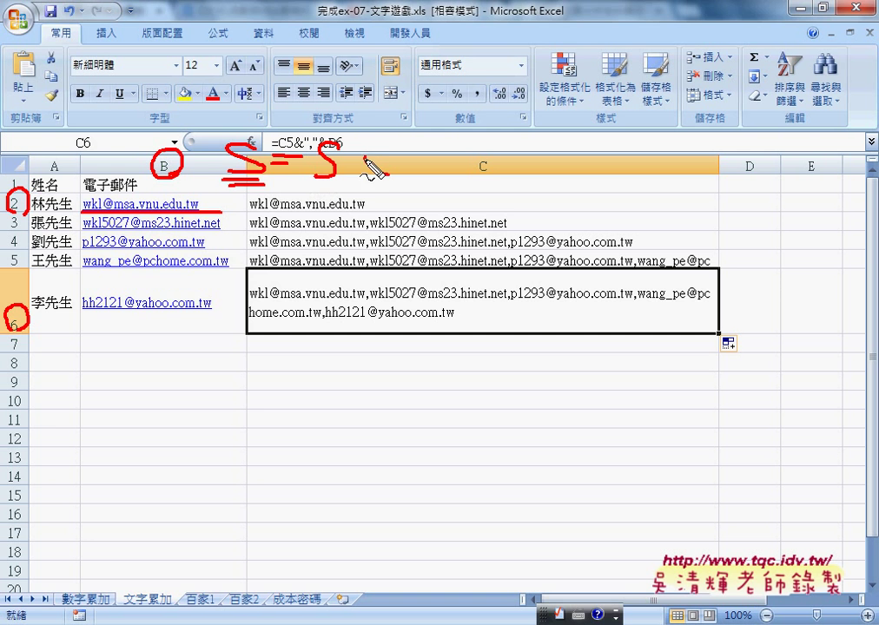
{"action": "left_click_drag", "start_coordinate": [389, 172], "coordinate": [393, 157]}
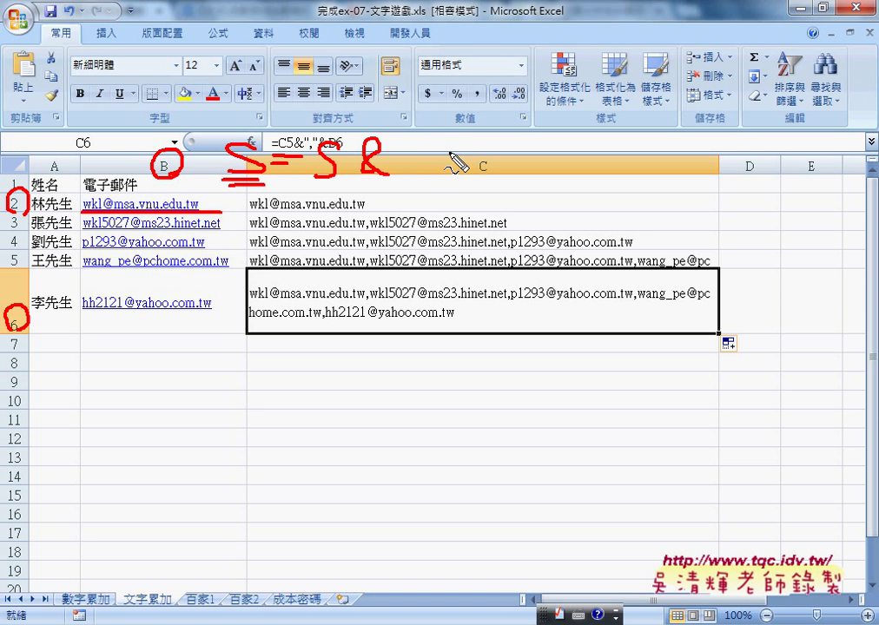
{"action": "mouse_move", "coordinate": [436, 150]}
{"action": "left_mouse_down"}
{"action": "mouse_move", "coordinate": [434, 172]}
{"action": "mouse_move", "coordinate": [452, 169]}
{"action": "mouse_move", "coordinate": [462, 144]}
{"action": "mouse_move", "coordinate": [465, 172]}
{"action": "mouse_move", "coordinate": [474, 162]}
{"action": "mouse_move", "coordinate": [511, 183]}
{"action": "left_mouse_up"}
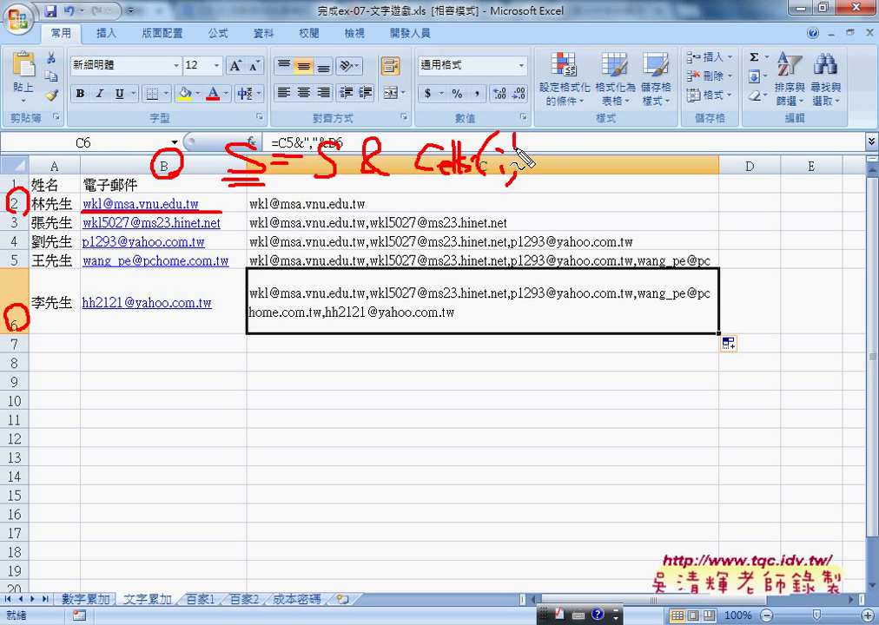
{"action": "left_click_drag", "start_coordinate": [523, 137], "coordinate": [546, 179]}
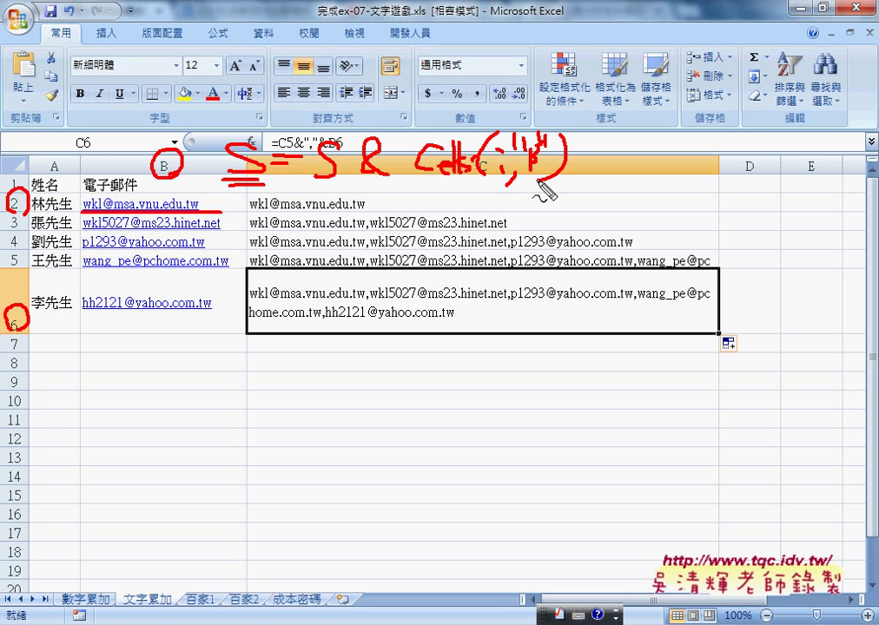
{"action": "left_click_drag", "start_coordinate": [605, 153], "coordinate": [608, 177]}
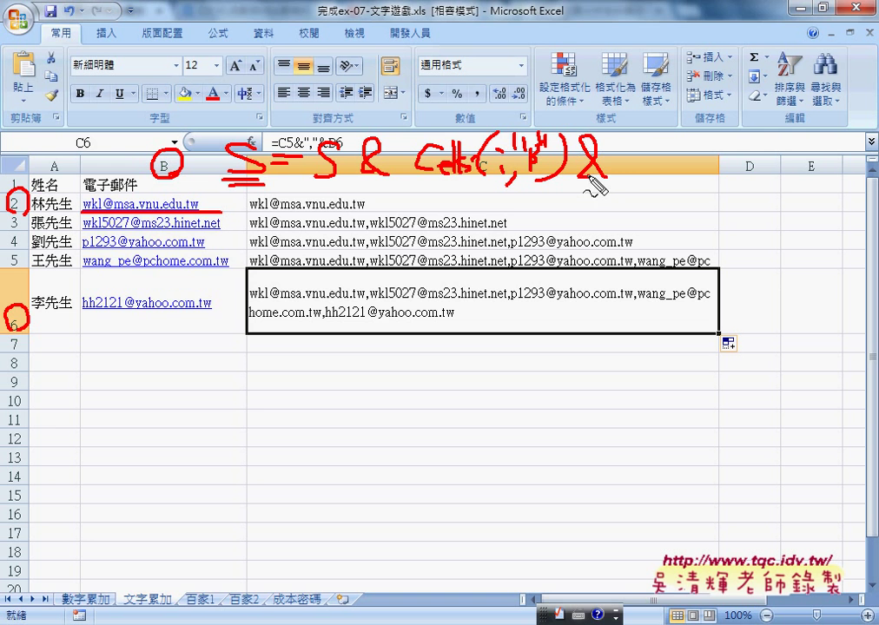
{"action": "left_click_drag", "start_coordinate": [637, 135], "coordinate": [645, 147]}
{"action": "left_click_drag", "start_coordinate": [652, 165], "coordinate": [652, 175]}
{"action": "mouse_move", "coordinate": [674, 134]}
{"action": "left_mouse_down"}
{"action": "mouse_move", "coordinate": [675, 150]}
{"action": "mouse_move", "coordinate": [685, 148]}
{"action": "left_mouse_up"}
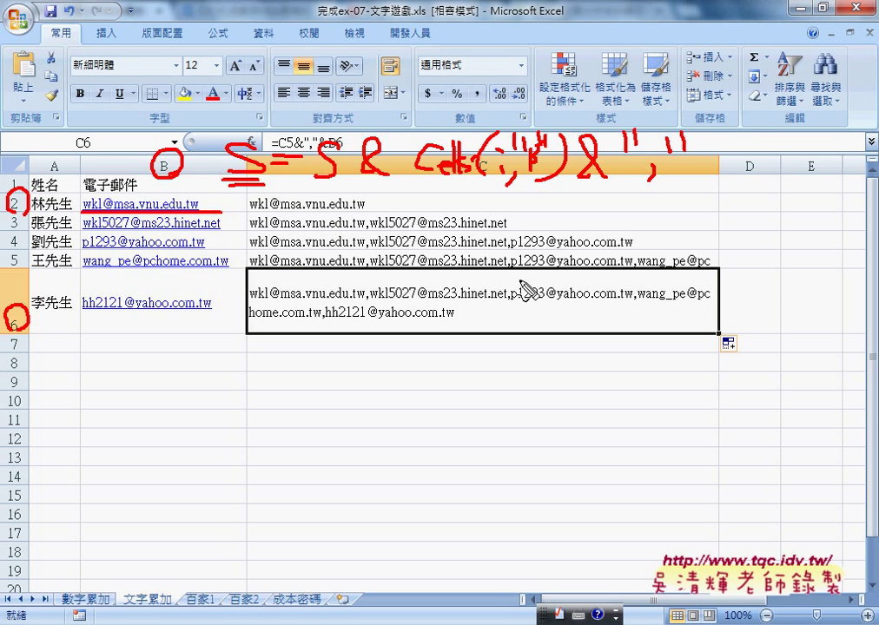
{"action": "mouse_move", "coordinate": [759, 207]}
{"action": "left_mouse_down"}
{"action": "mouse_move", "coordinate": [781, 265]}
{"action": "mouse_move", "coordinate": [726, 287]}
{"action": "mouse_move", "coordinate": [749, 280]}
{"action": "left_mouse_up"}
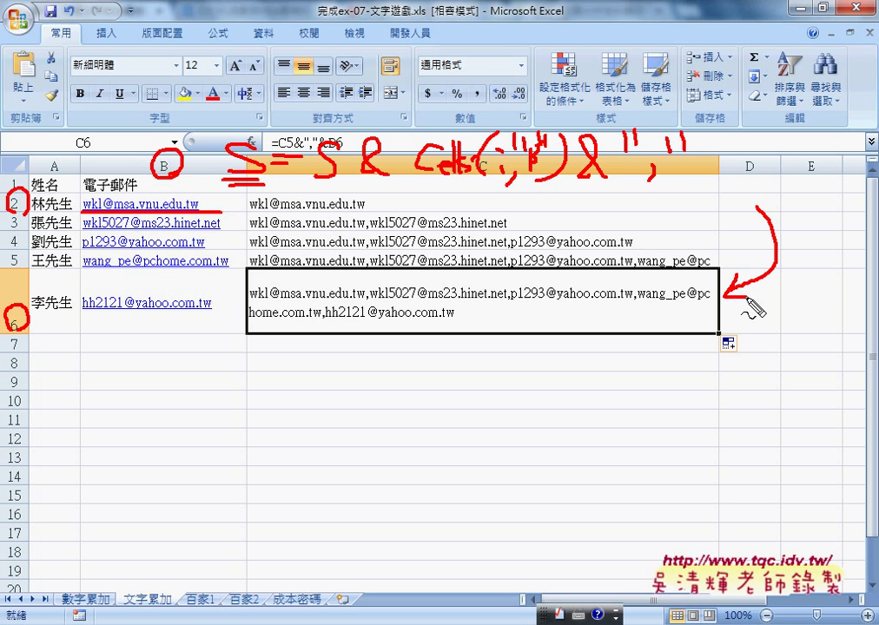
{"action": "mouse_move", "coordinate": [595, 329]}
{"action": "left_mouse_down"}
{"action": "mouse_move", "coordinate": [285, 340]}
{"action": "mouse_move", "coordinate": [261, 282]}
{"action": "mouse_move", "coordinate": [573, 326]}
{"action": "mouse_move", "coordinate": [484, 339]}
{"action": "left_mouse_up"}
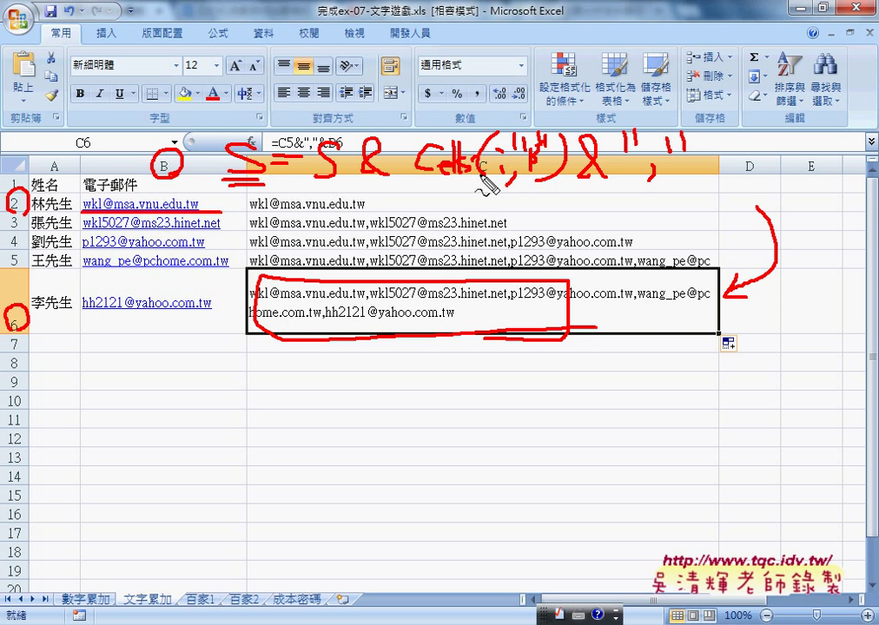